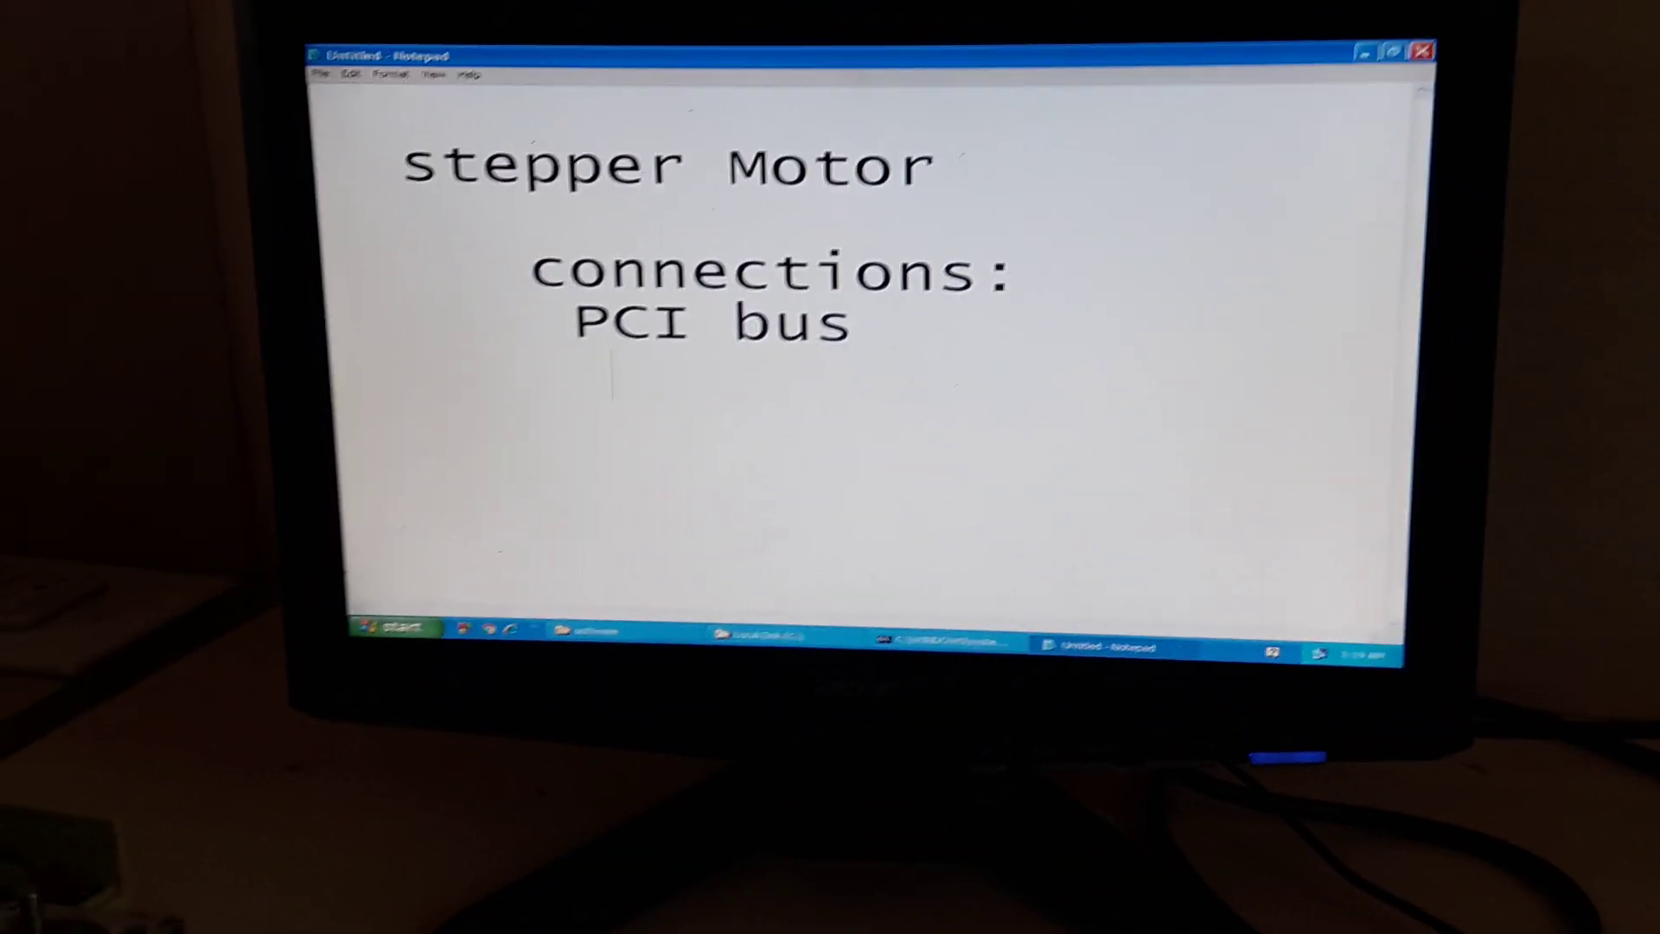
type("s")
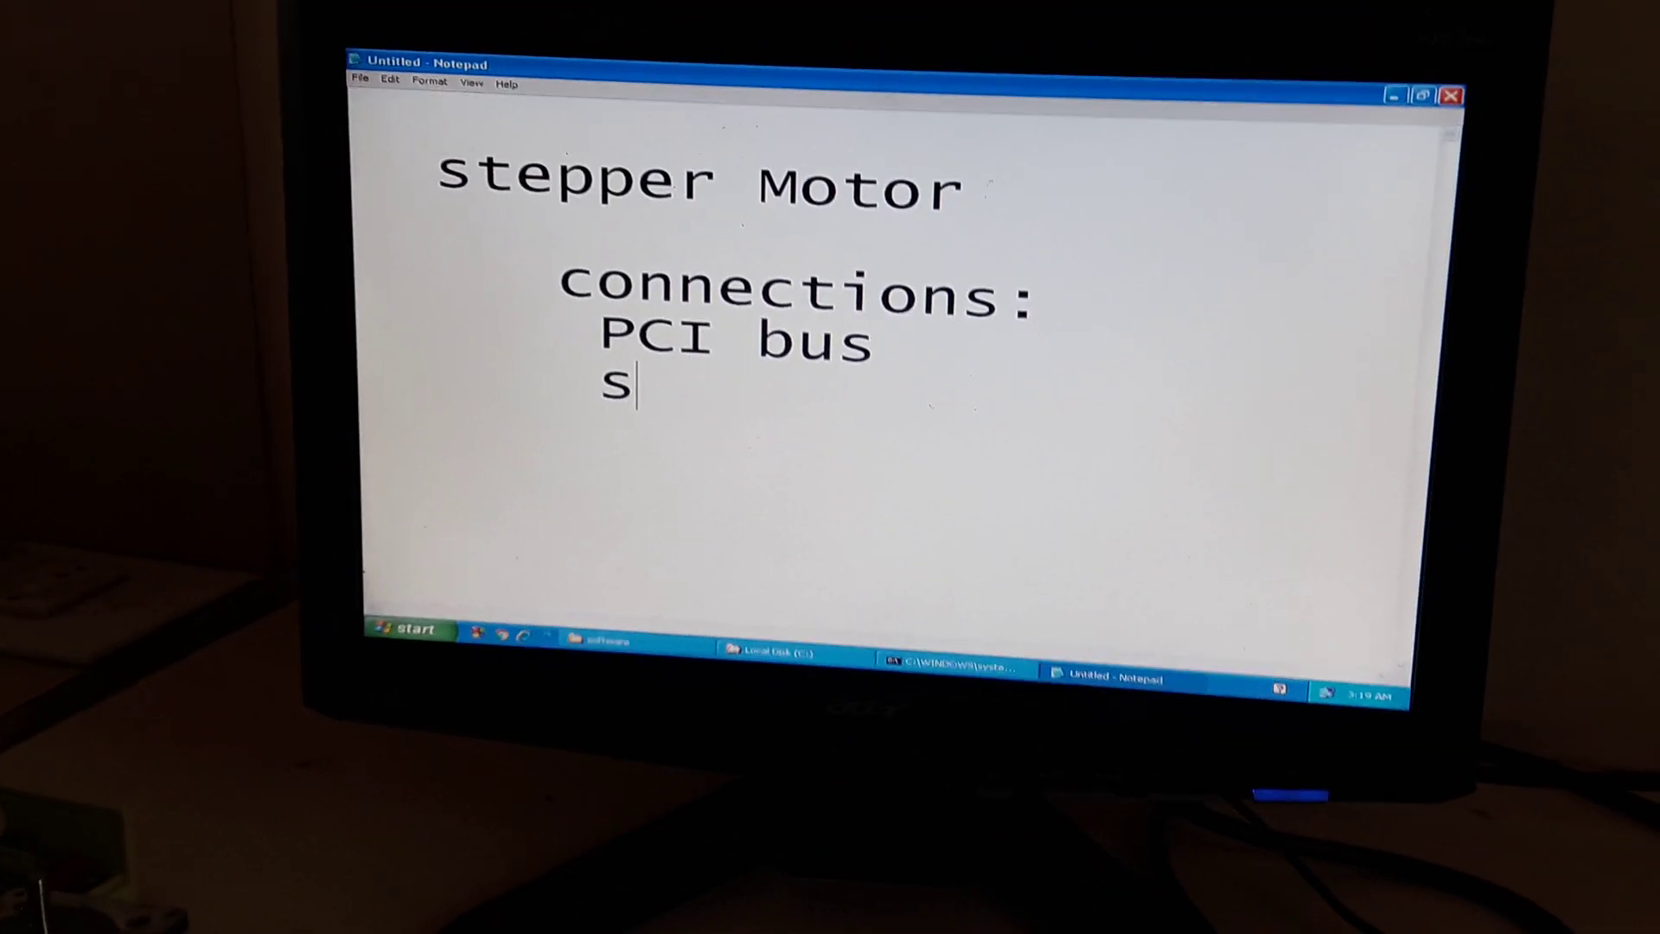
type("tepper mot")
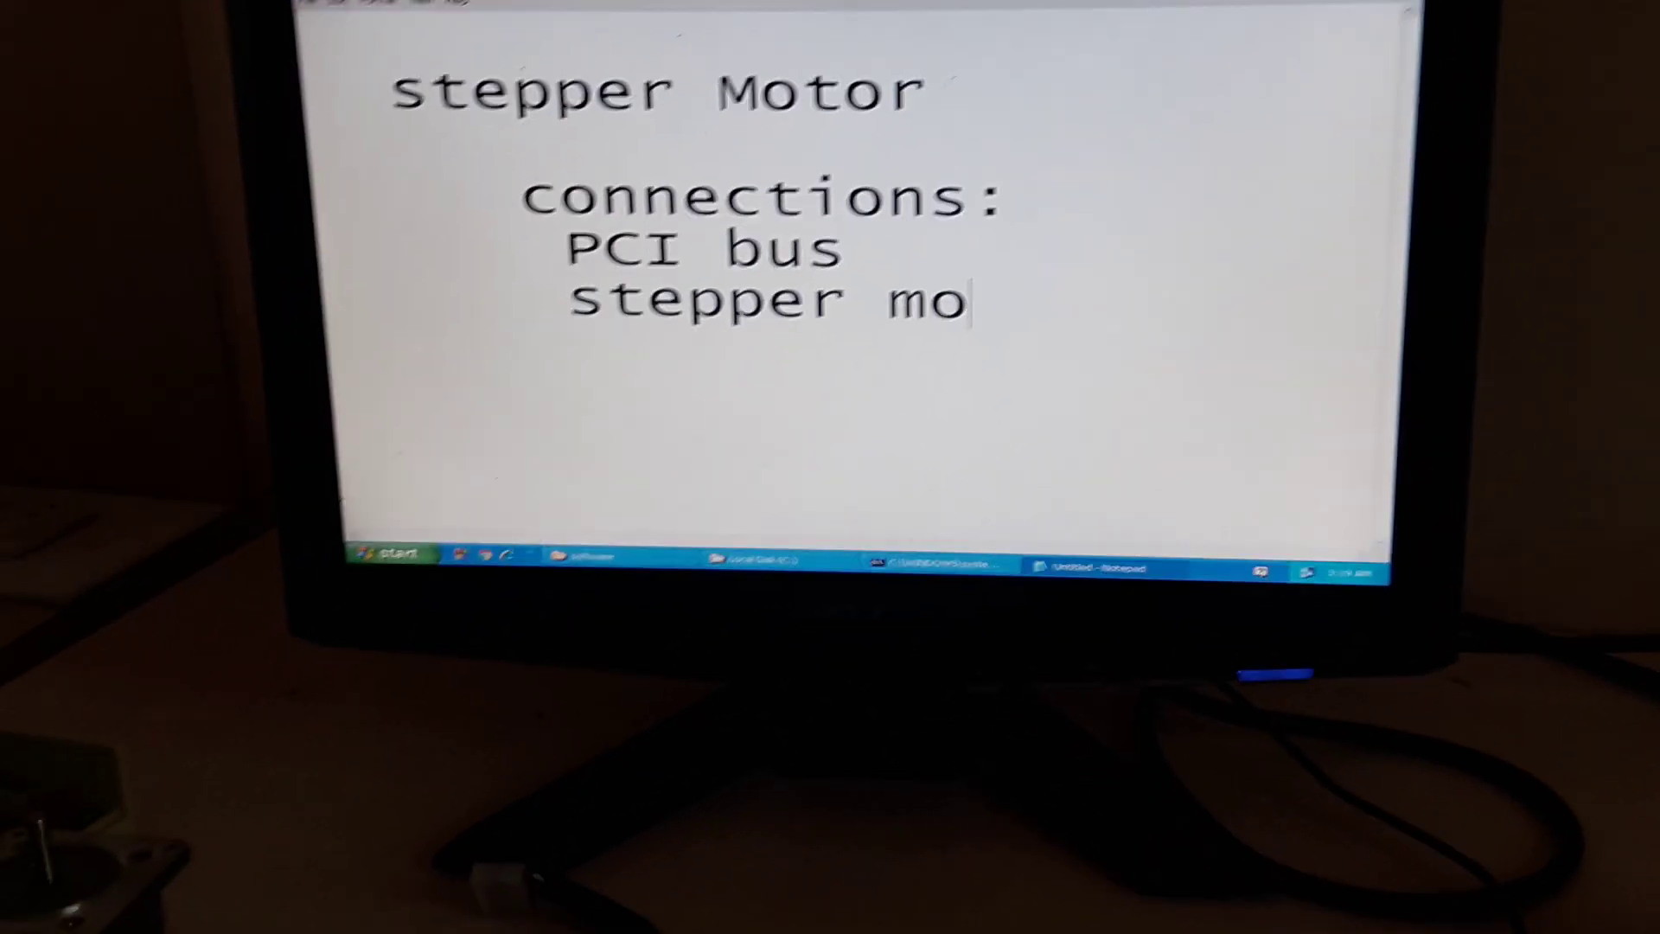
type("or to")
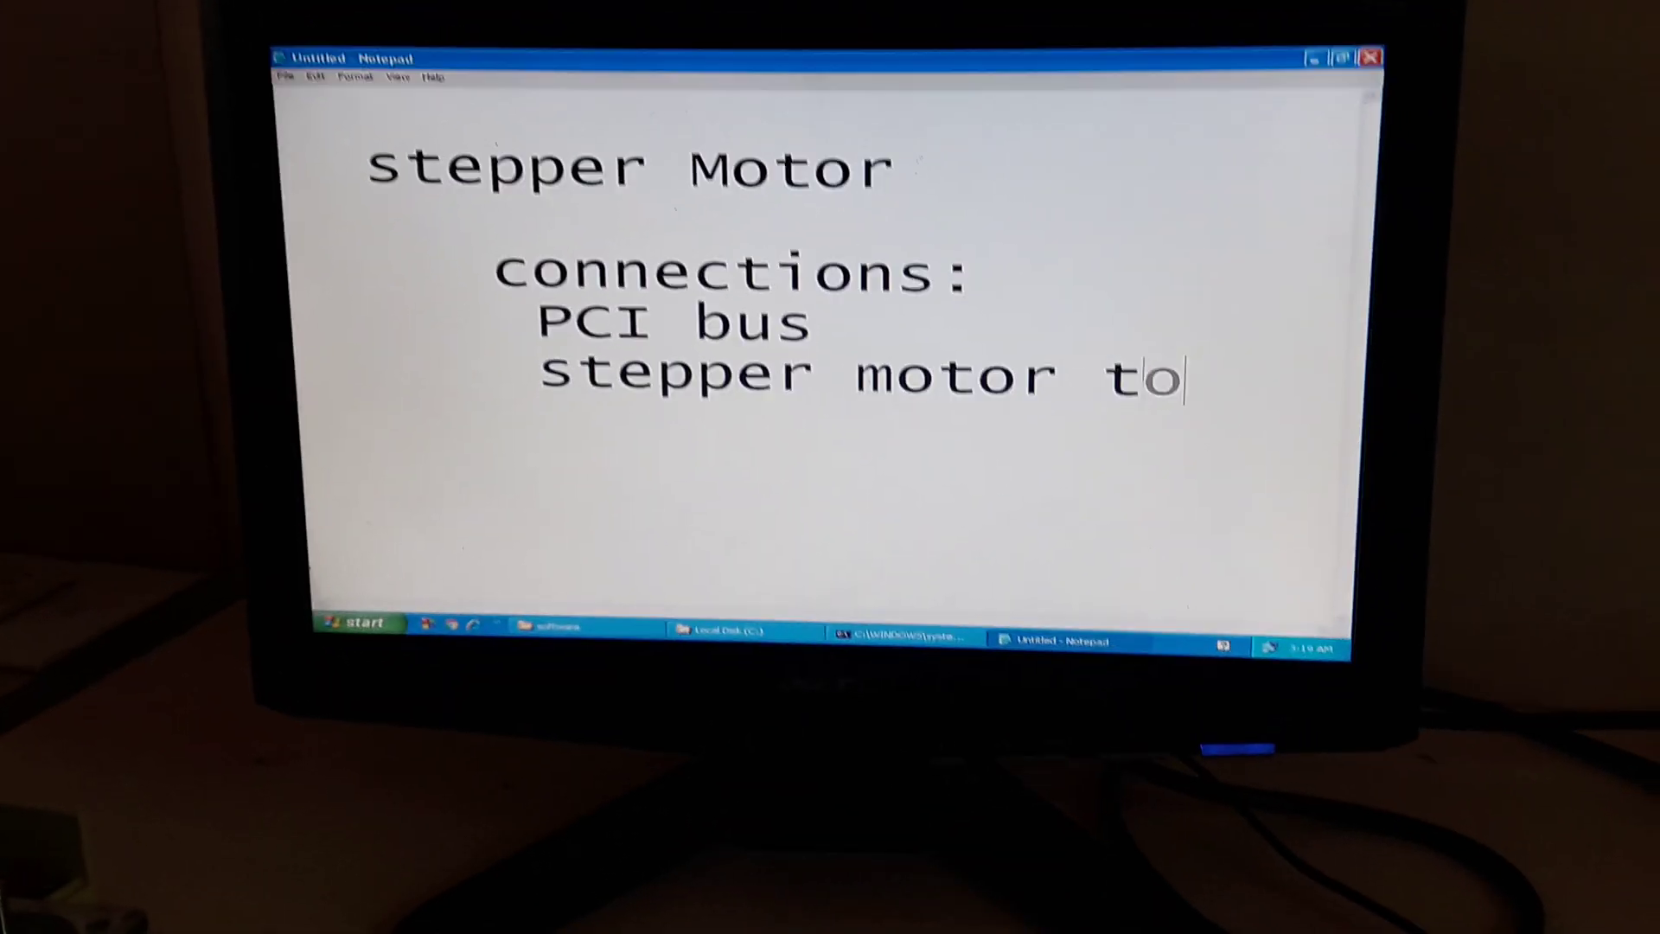
type(" kit")
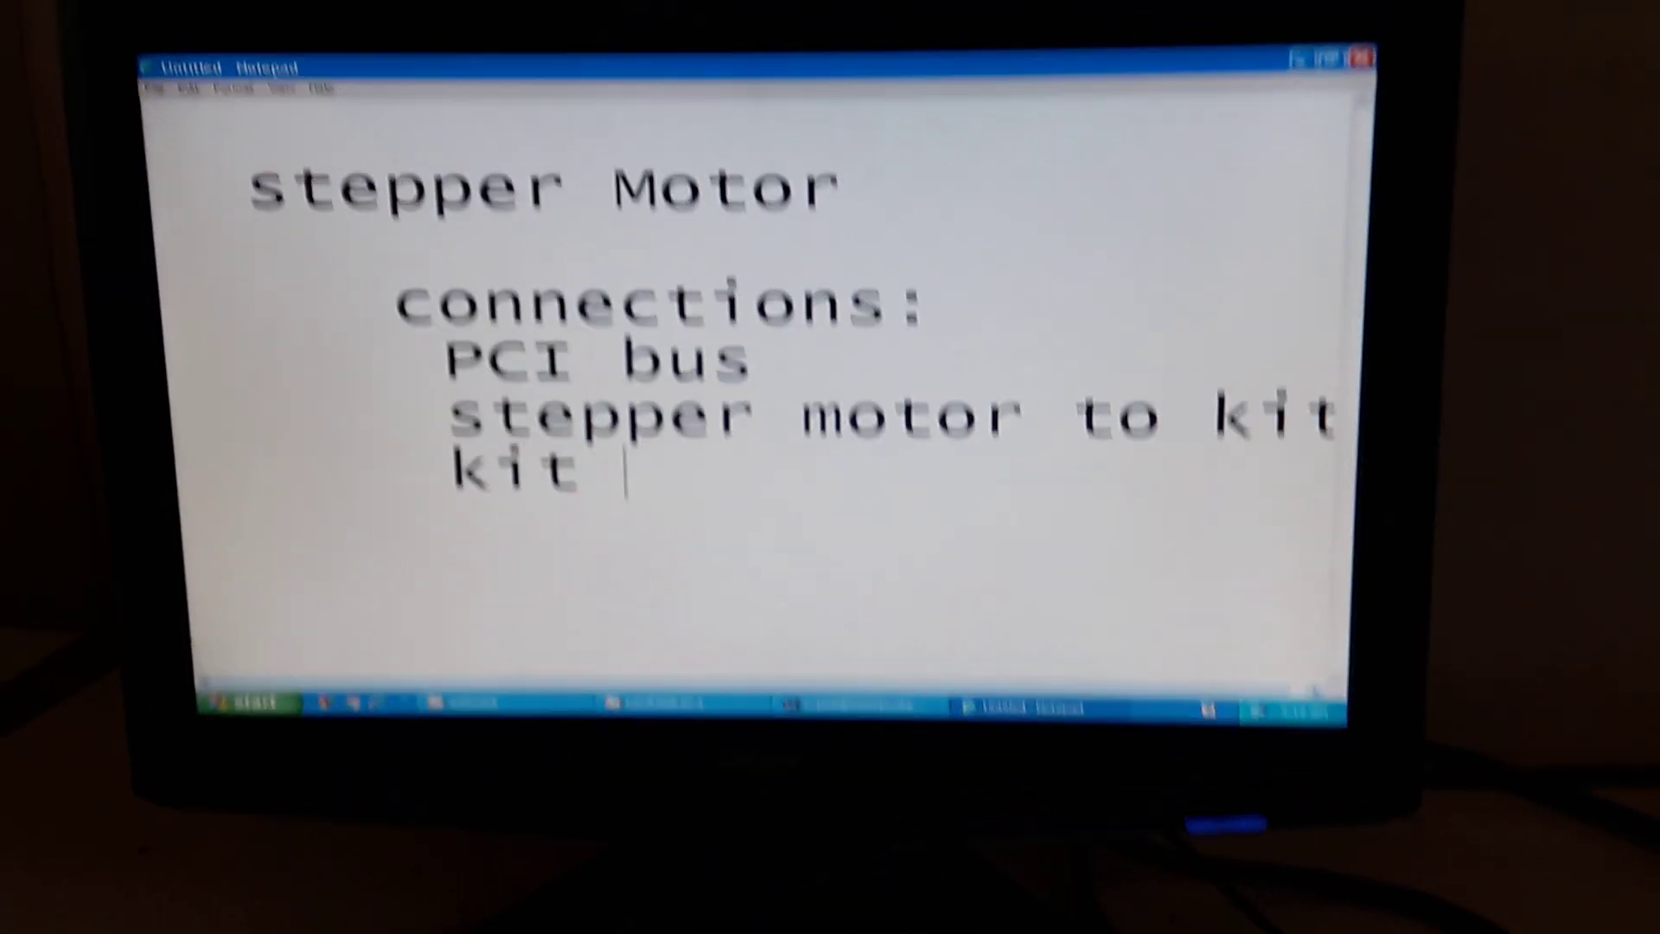
type(" to power")
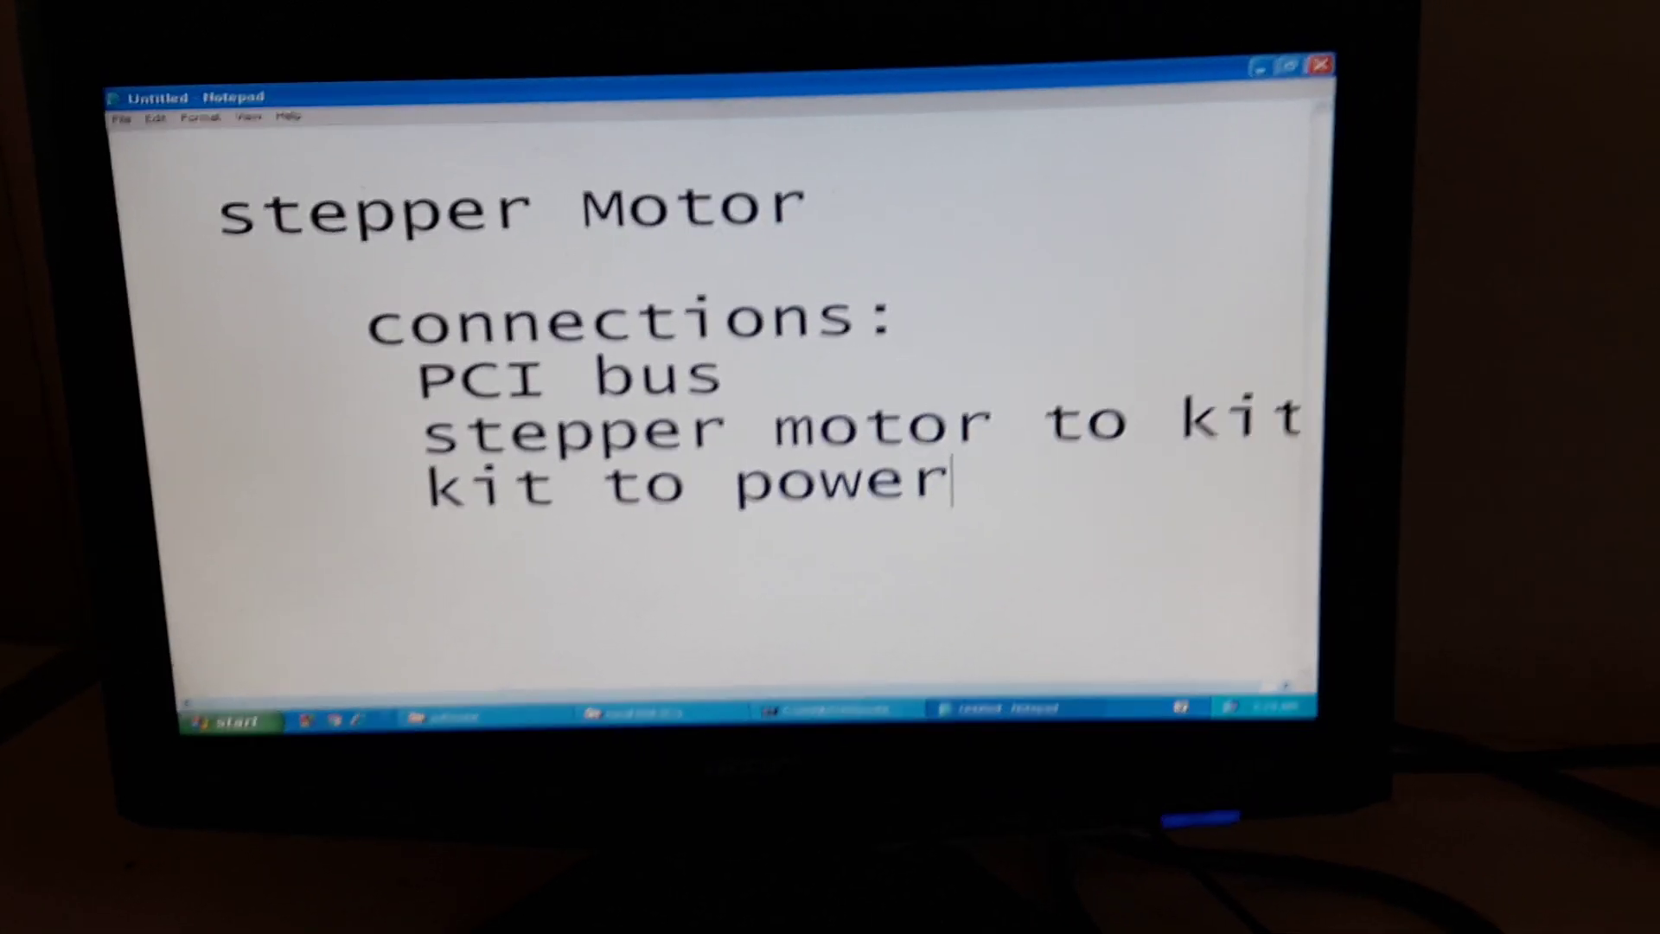
type("supplay")
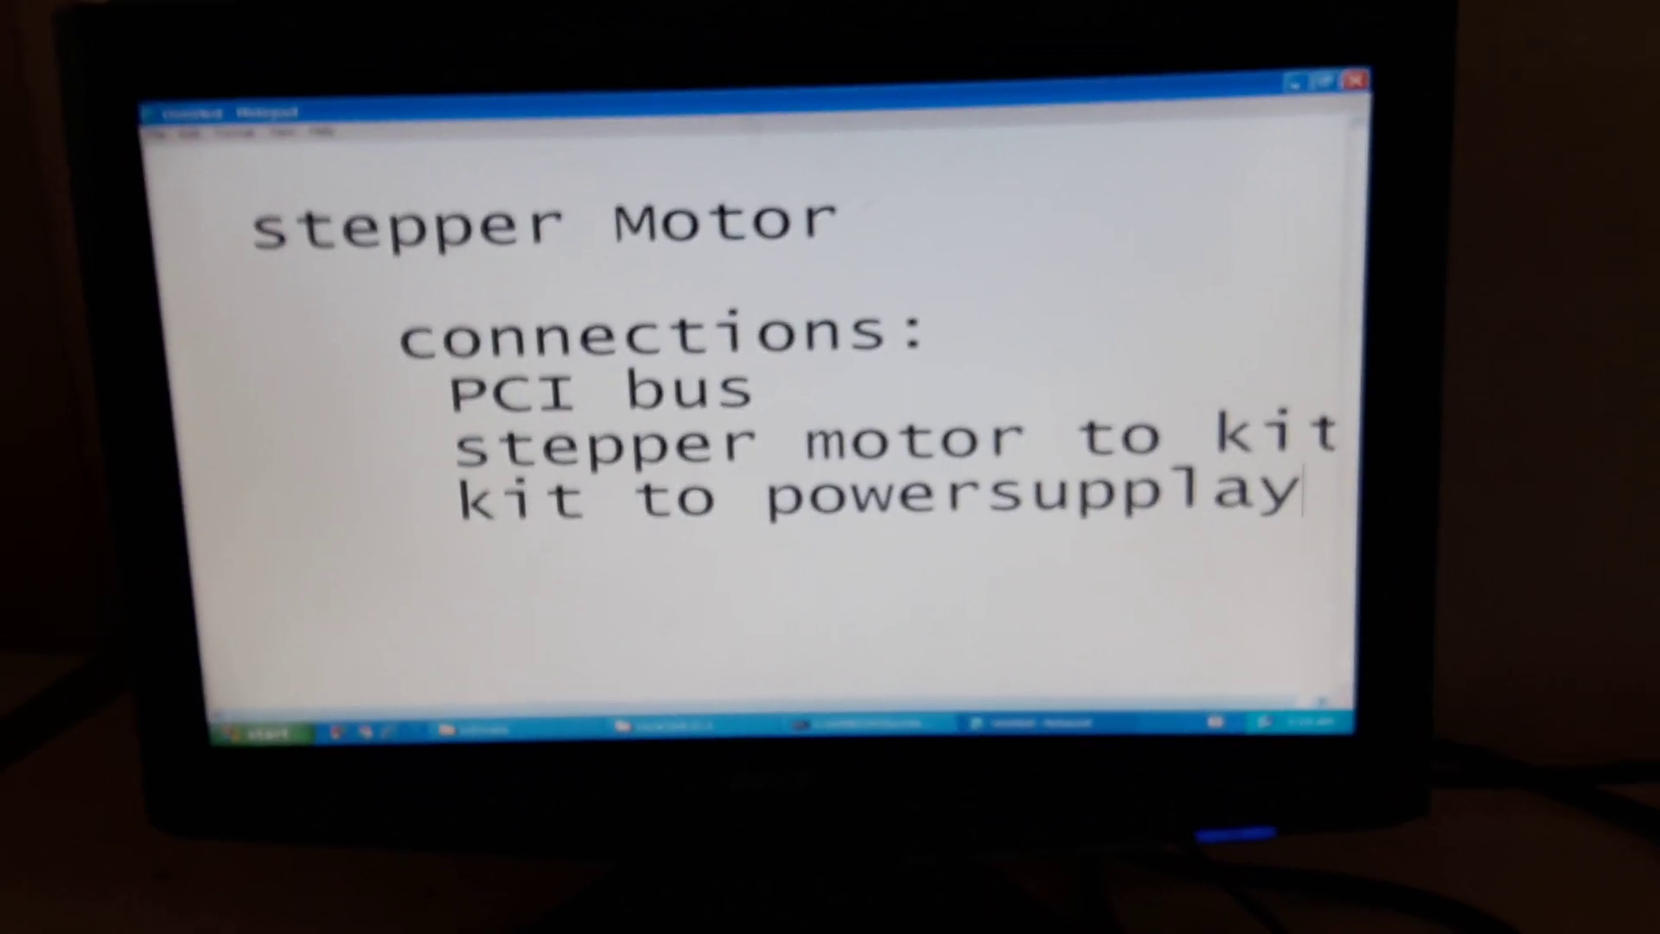
Add a new line below the connection list and erase the mistyped lowercase 'vdd'.
key("Return")
key("Return")
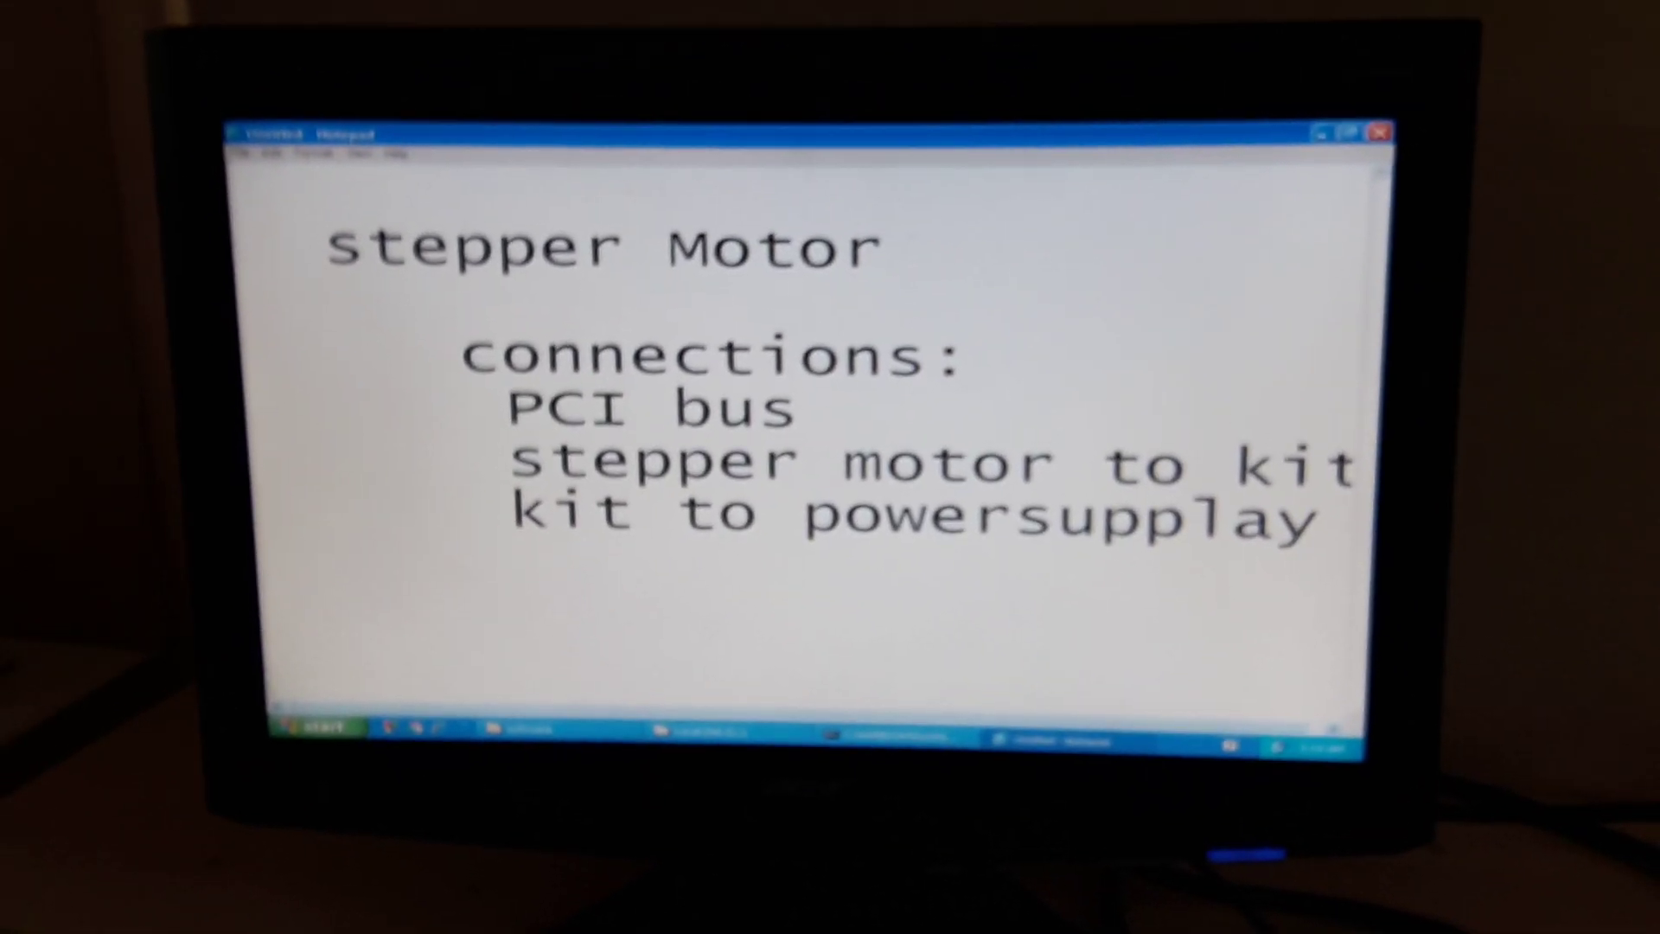
type("vd")
key("BackSpace")
key("BackSpace")
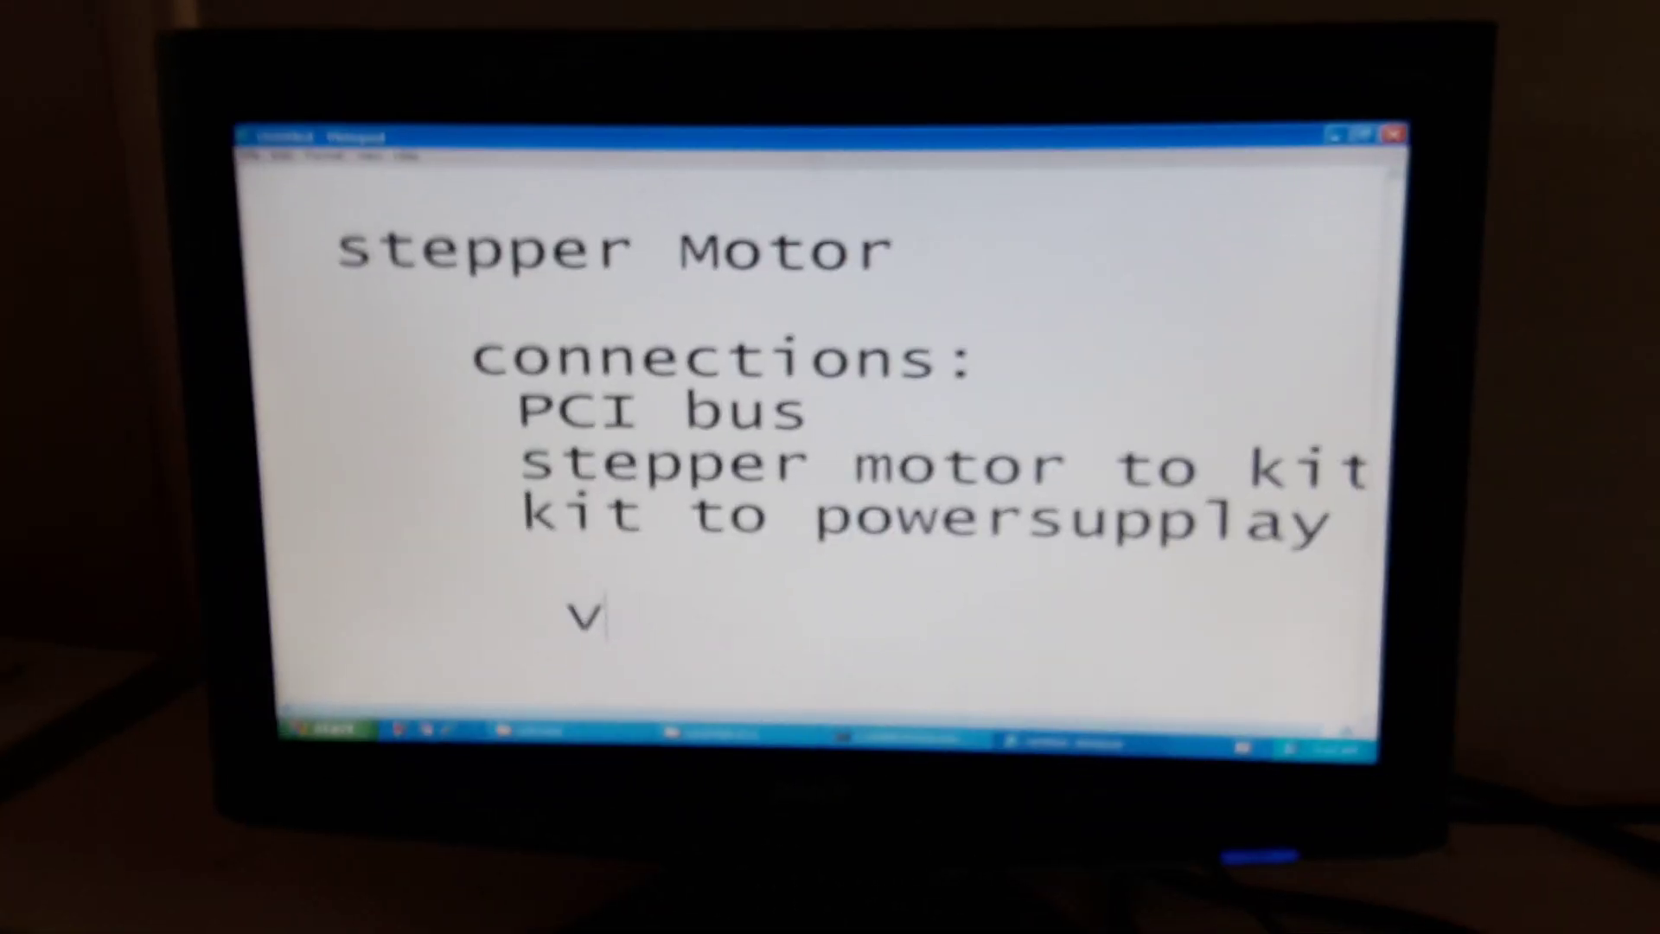
key("BackSpace")
type("VDD ")
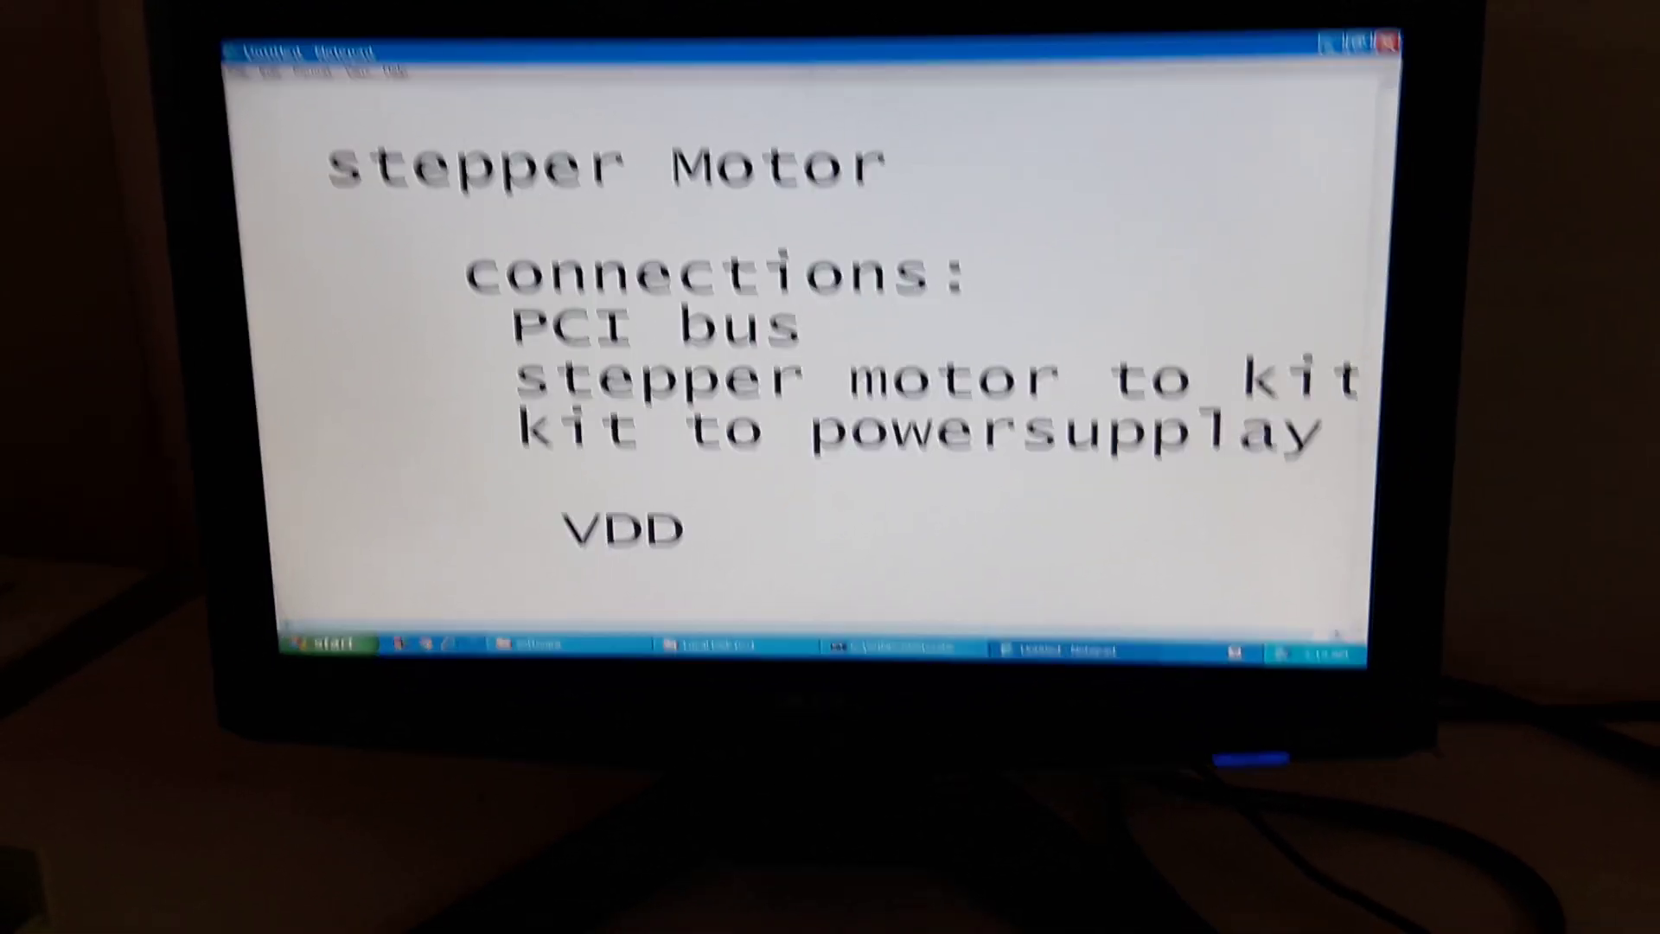
type("+ 12v")
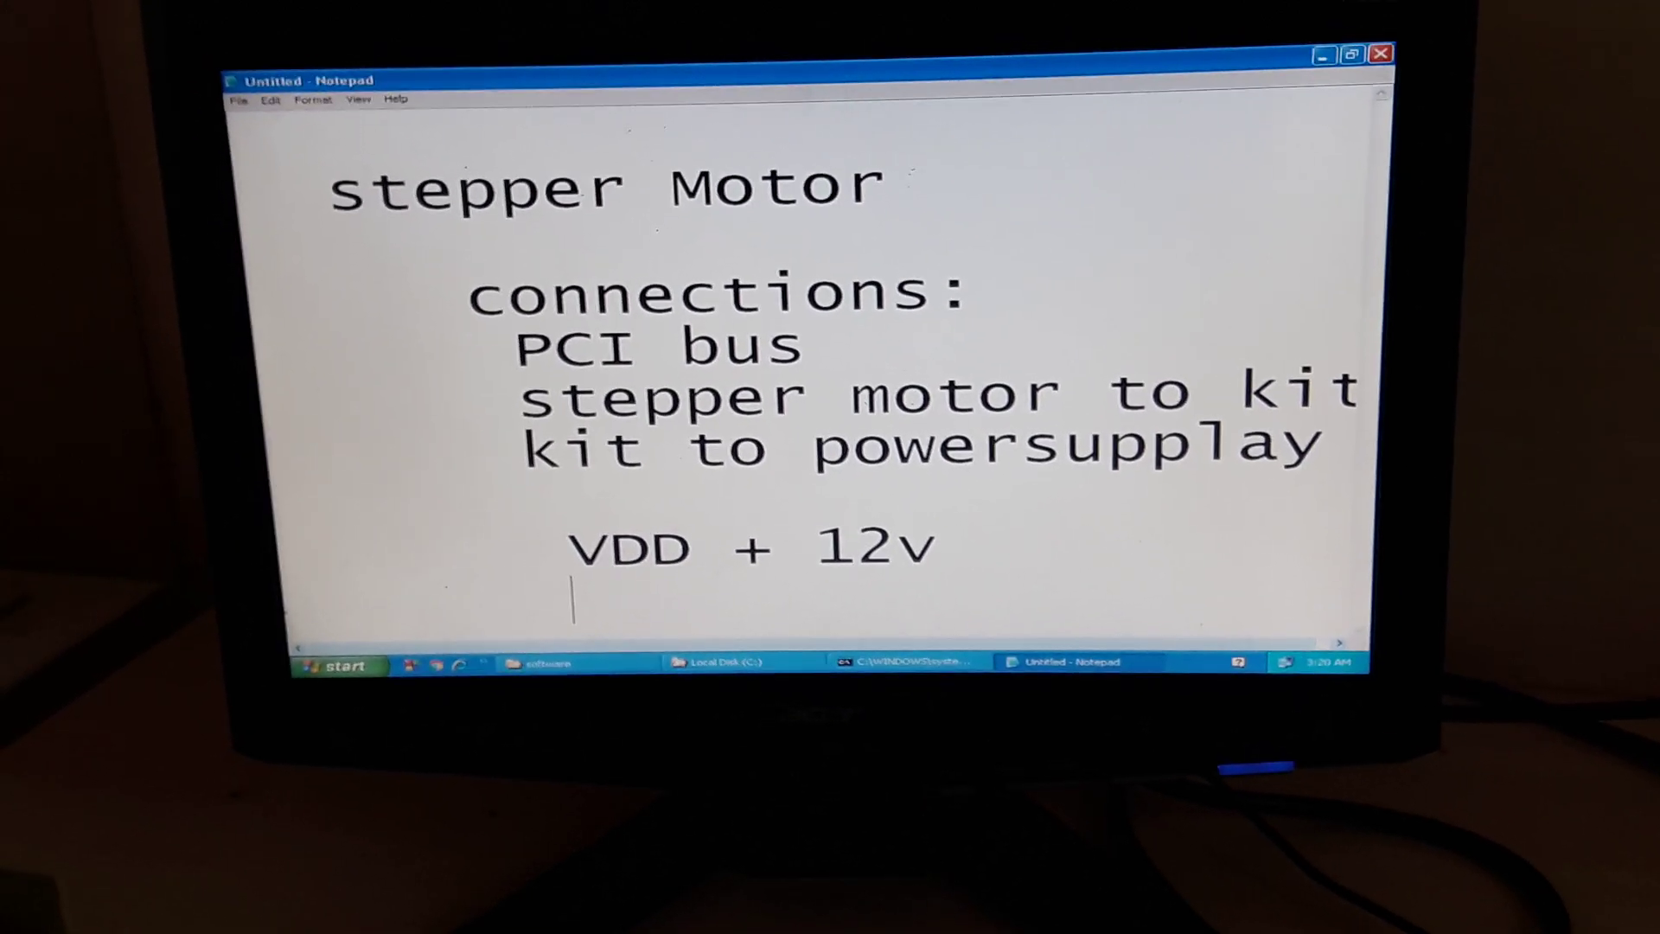
type("    VCC")
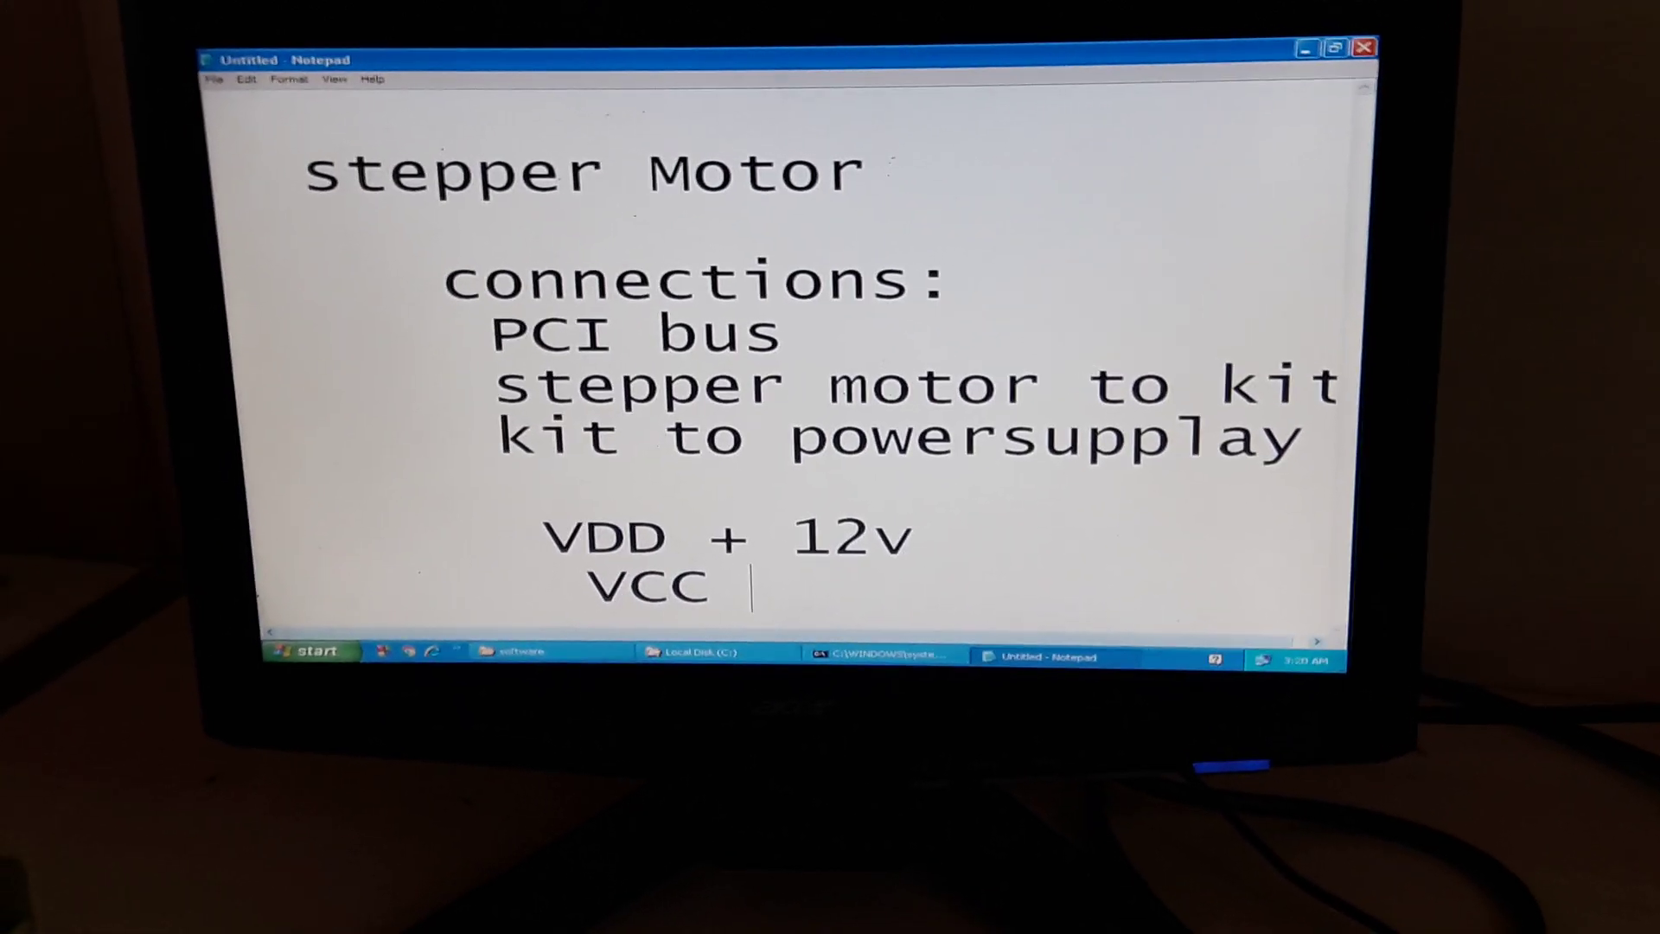
type("+5v")
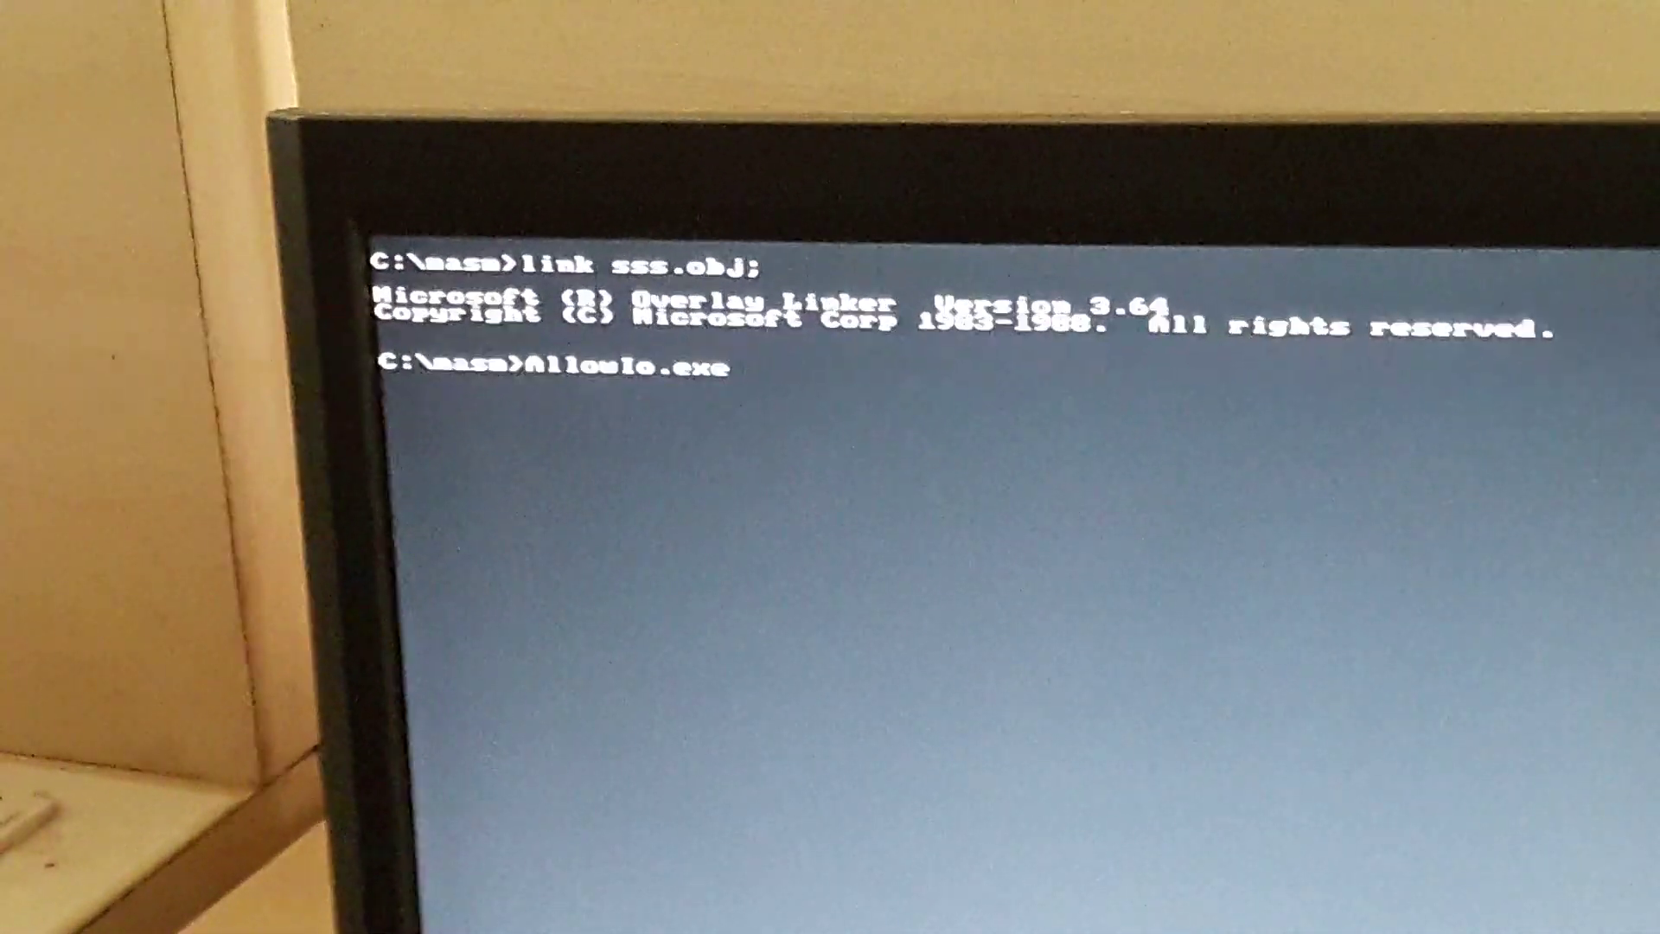
type("0xd0c0")
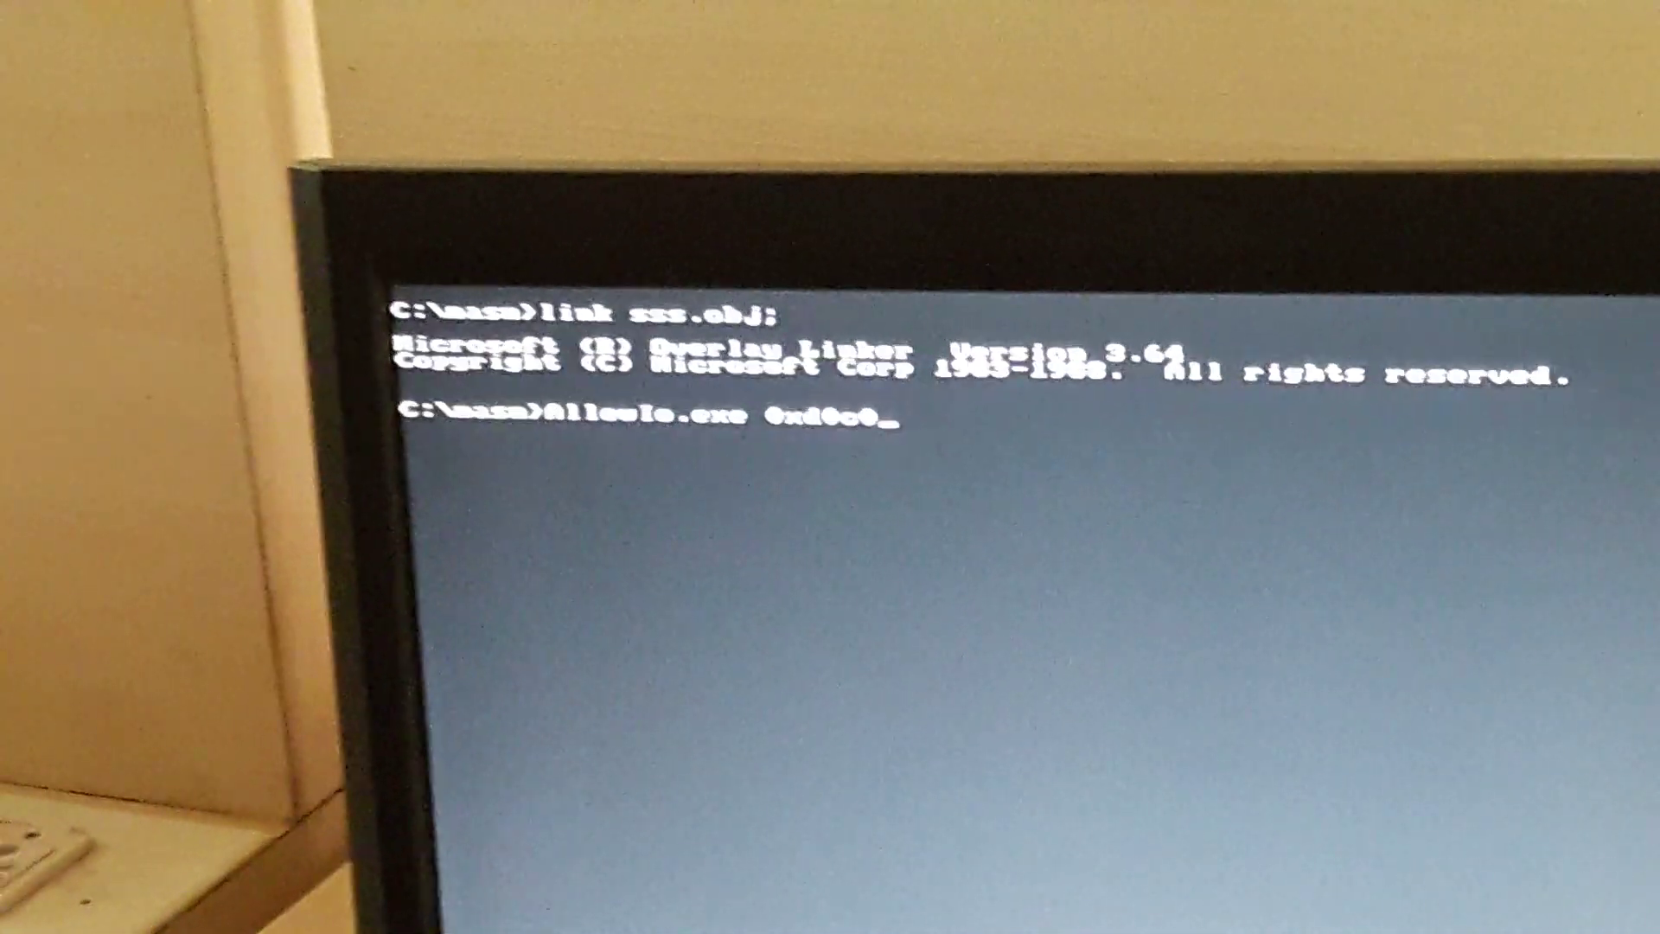
Grant I/O access to port 0xd0c0 with AllowIo.exe.
key("Return")
key("Return")
type("sss.a")
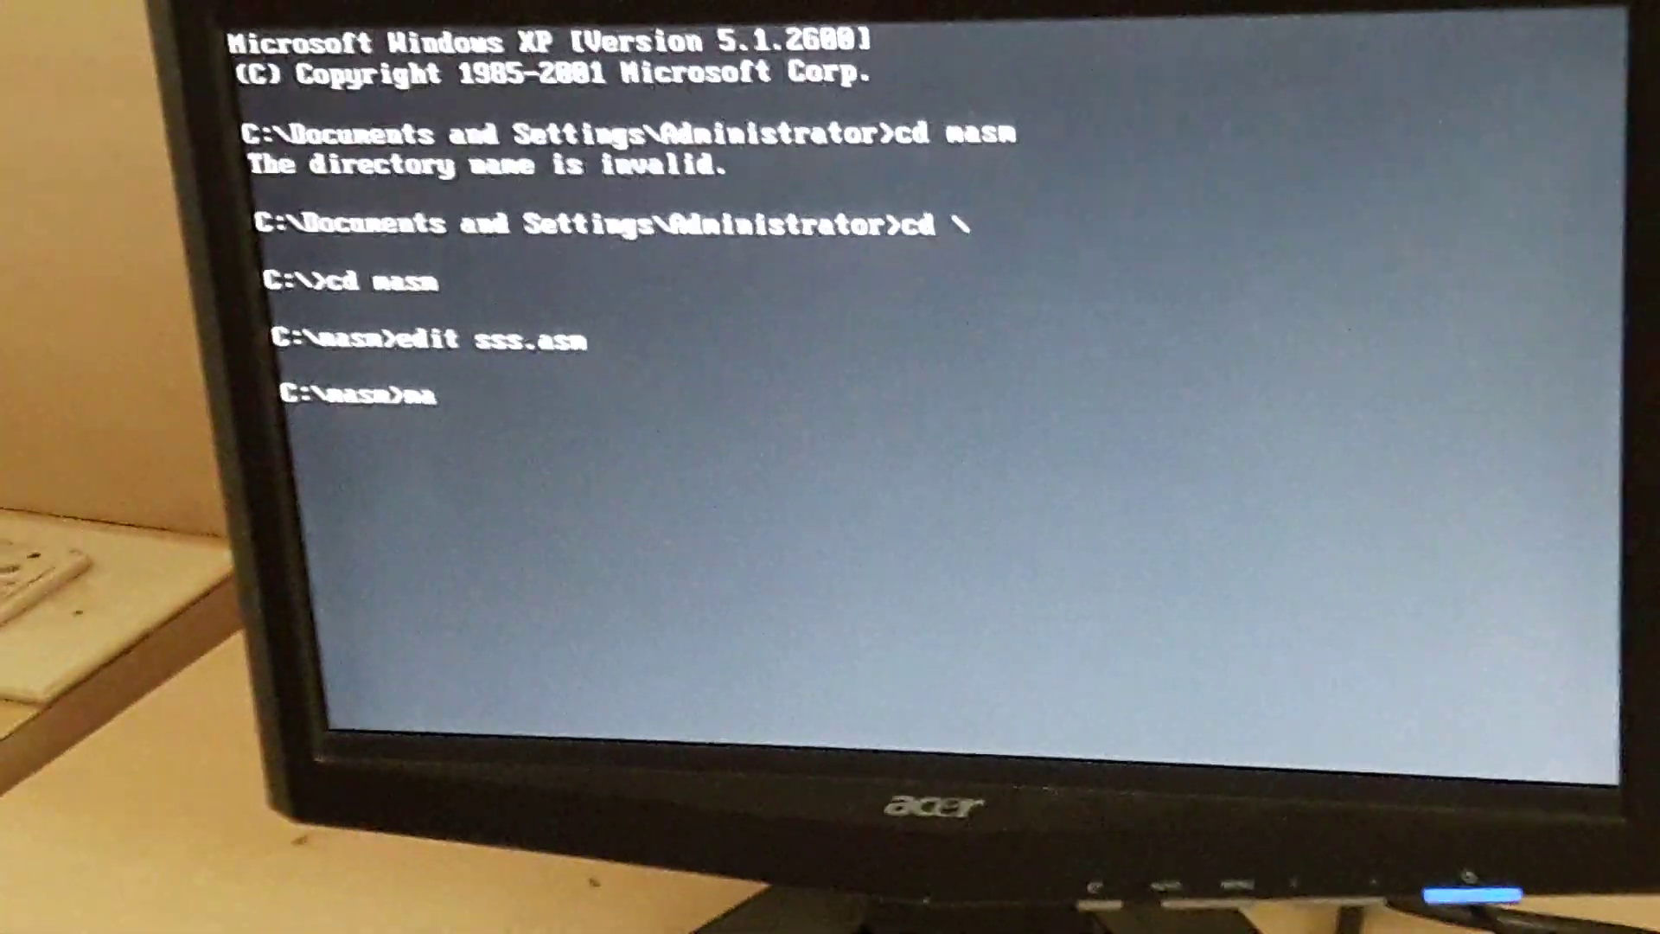
type("sm sss.")
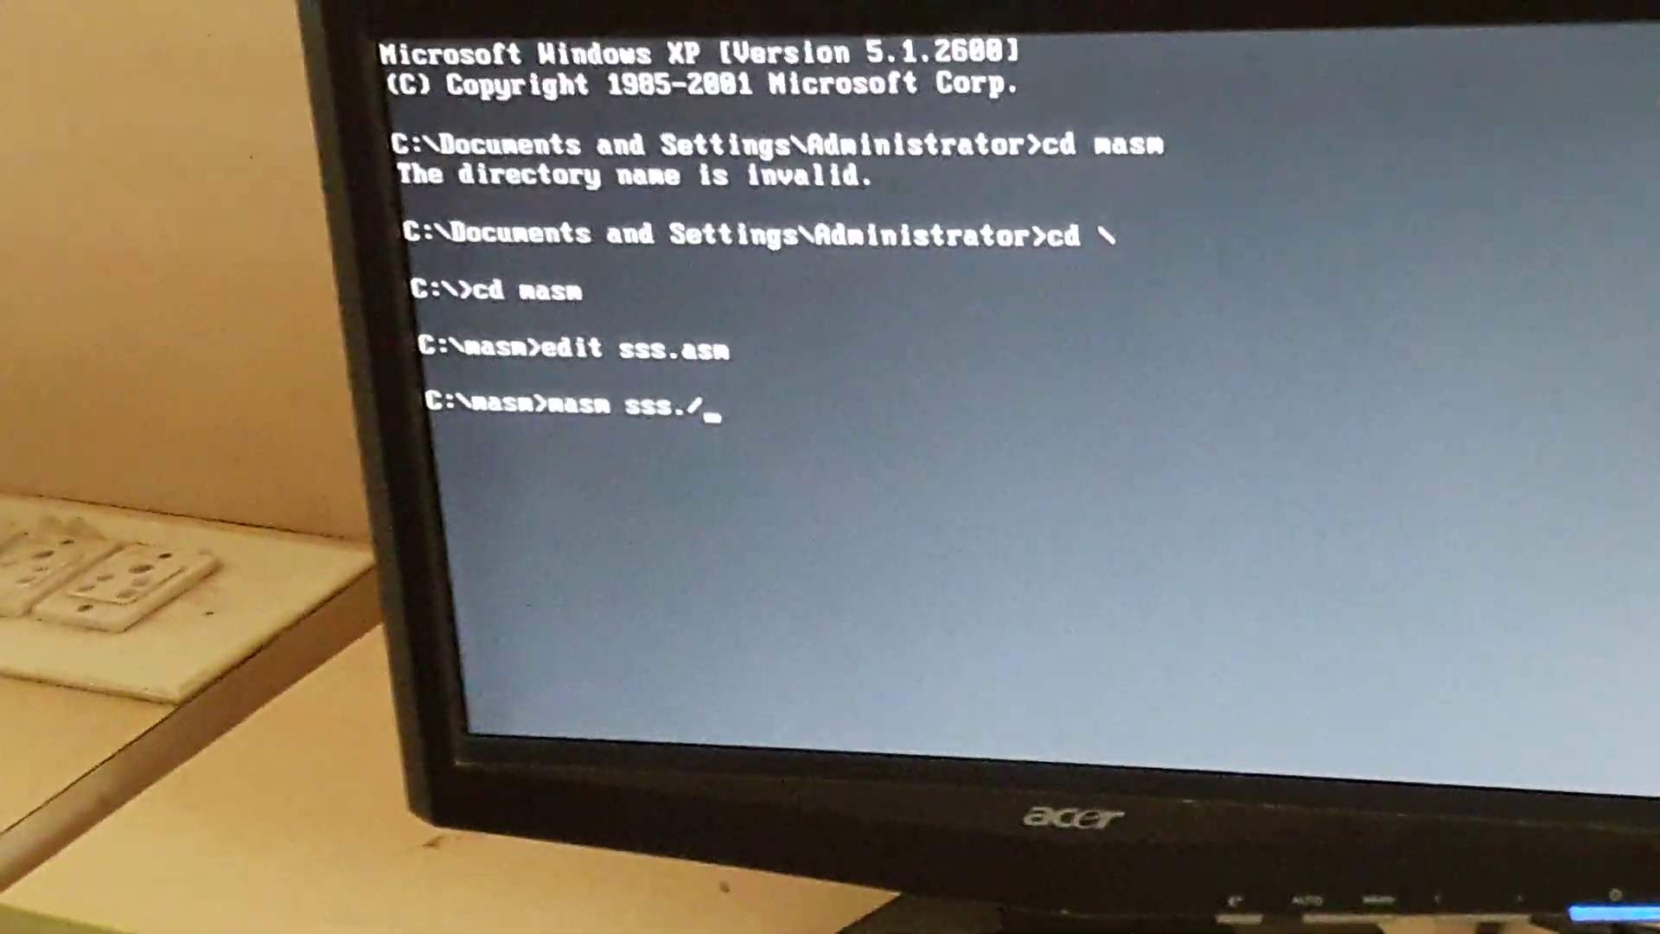
type("asm")
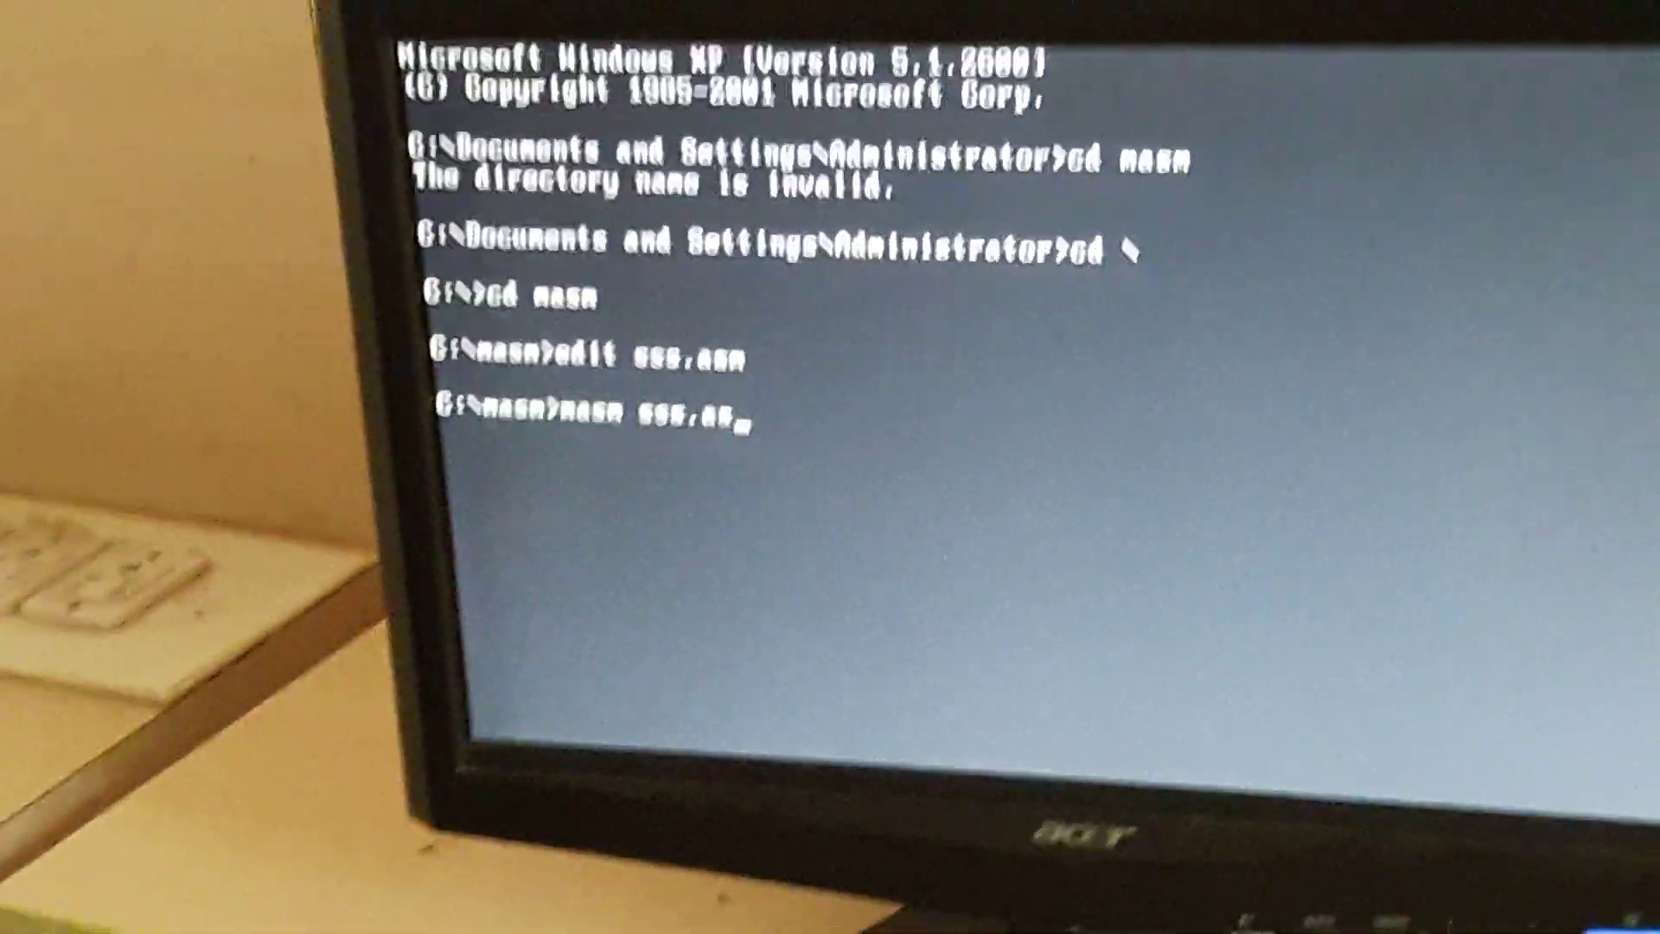
type(";")
Assemble sss.asm with 0 errors, link sss.obj, and grant access to port 0xd0c0.
key("Return")
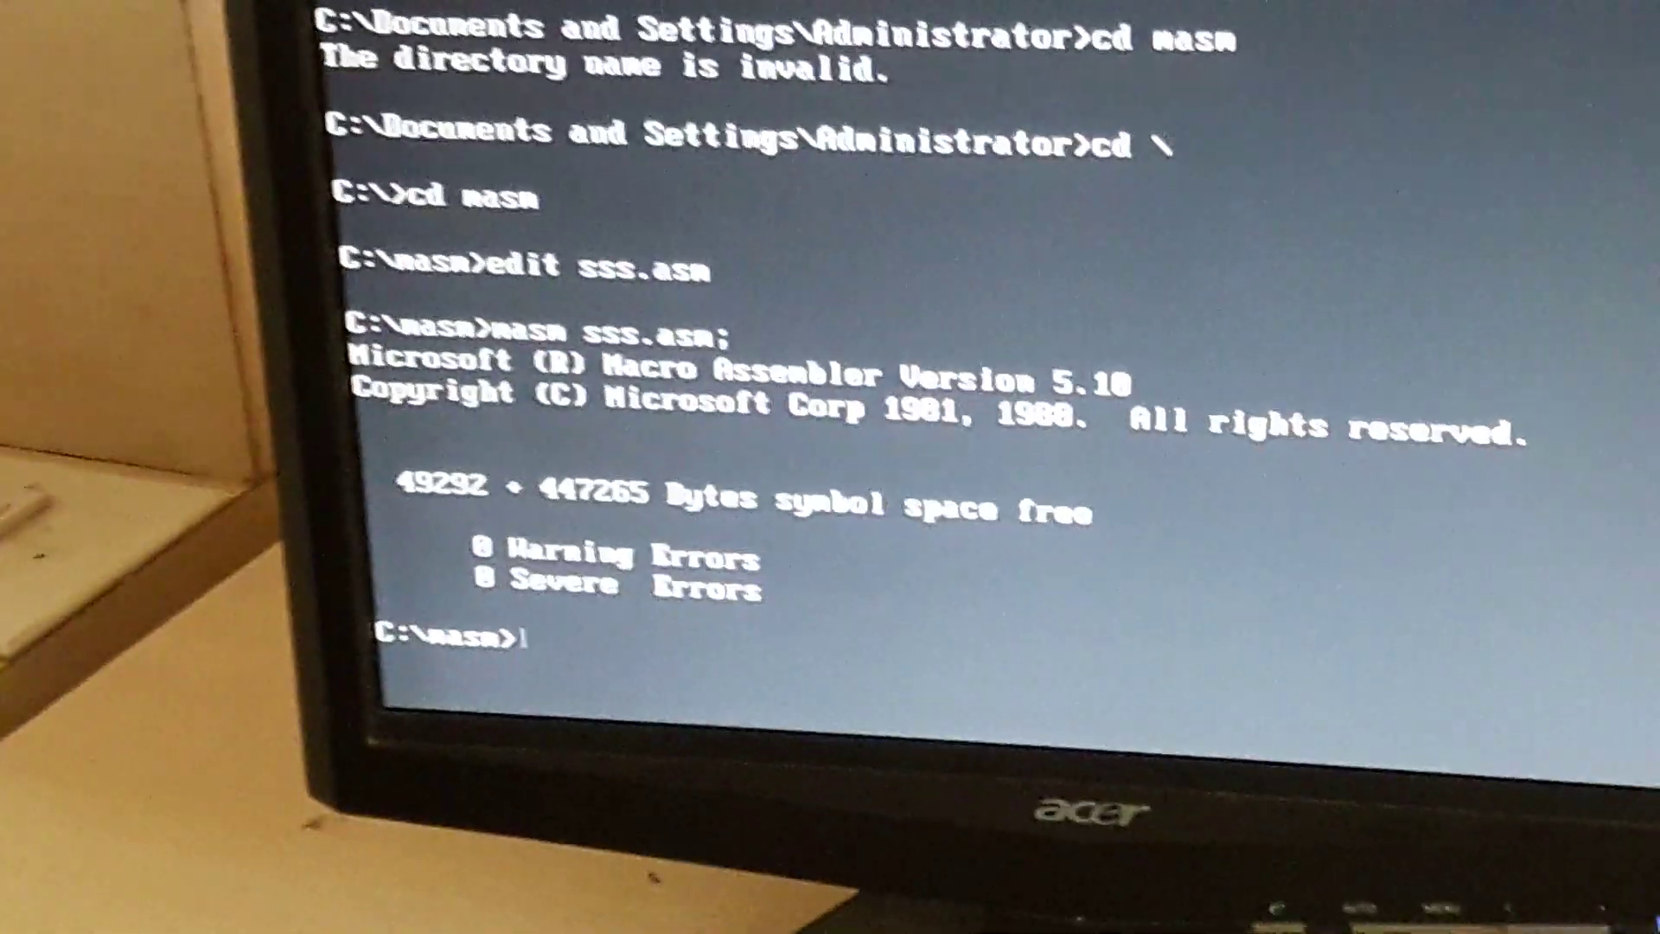
type("link ")
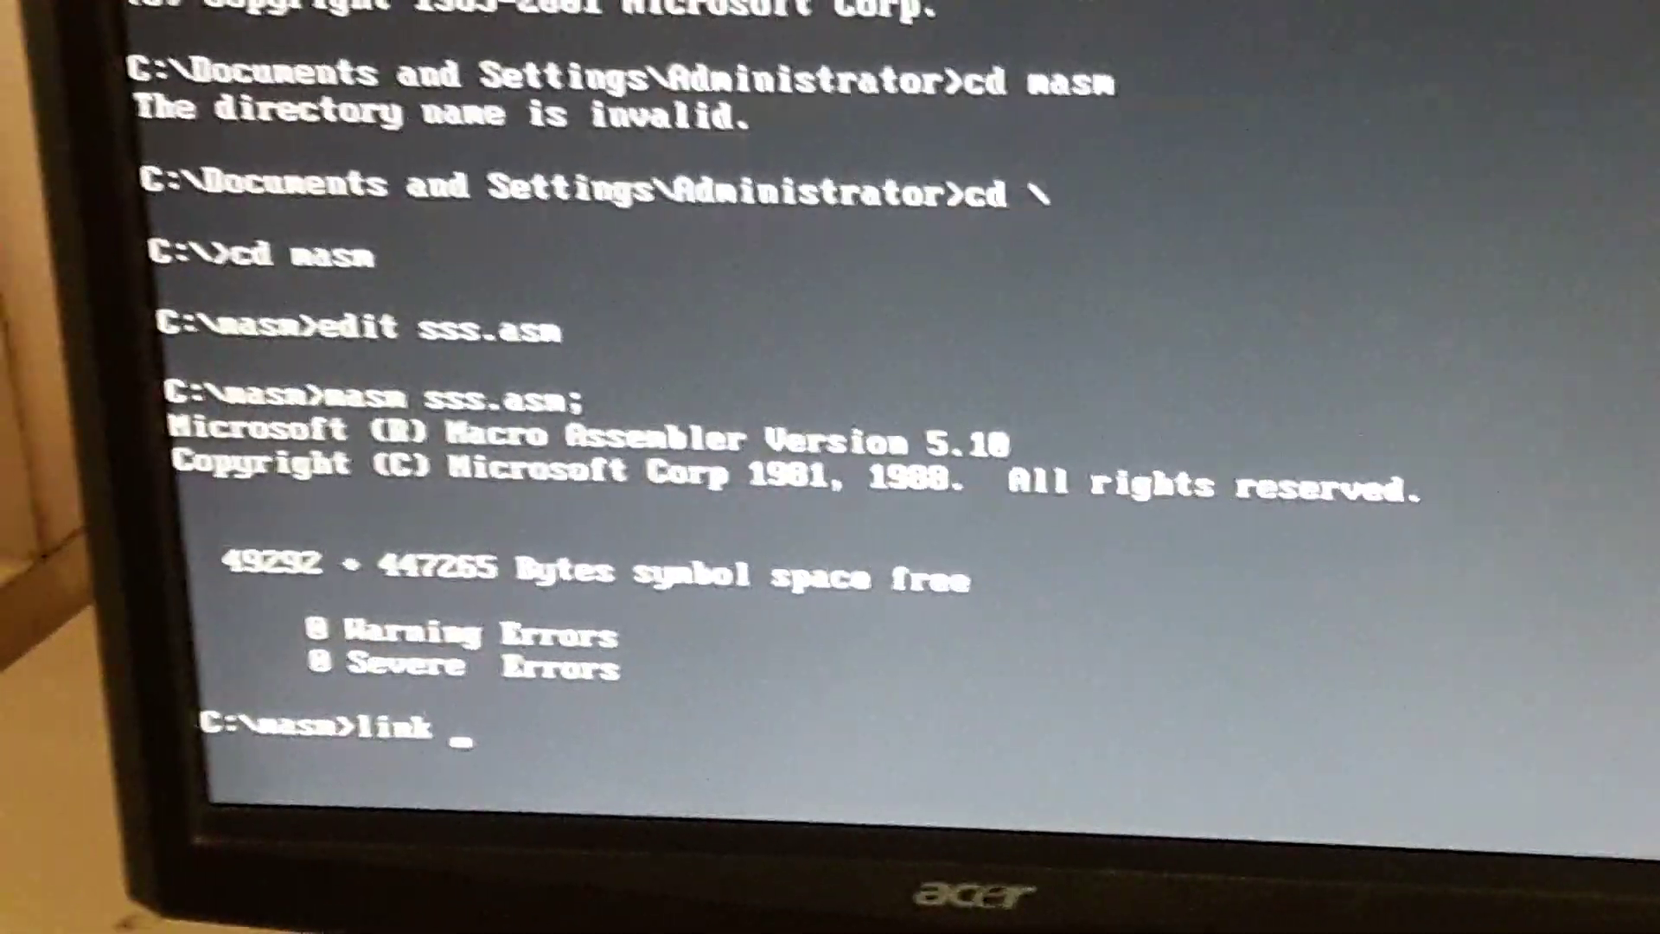
type("sss.obj")
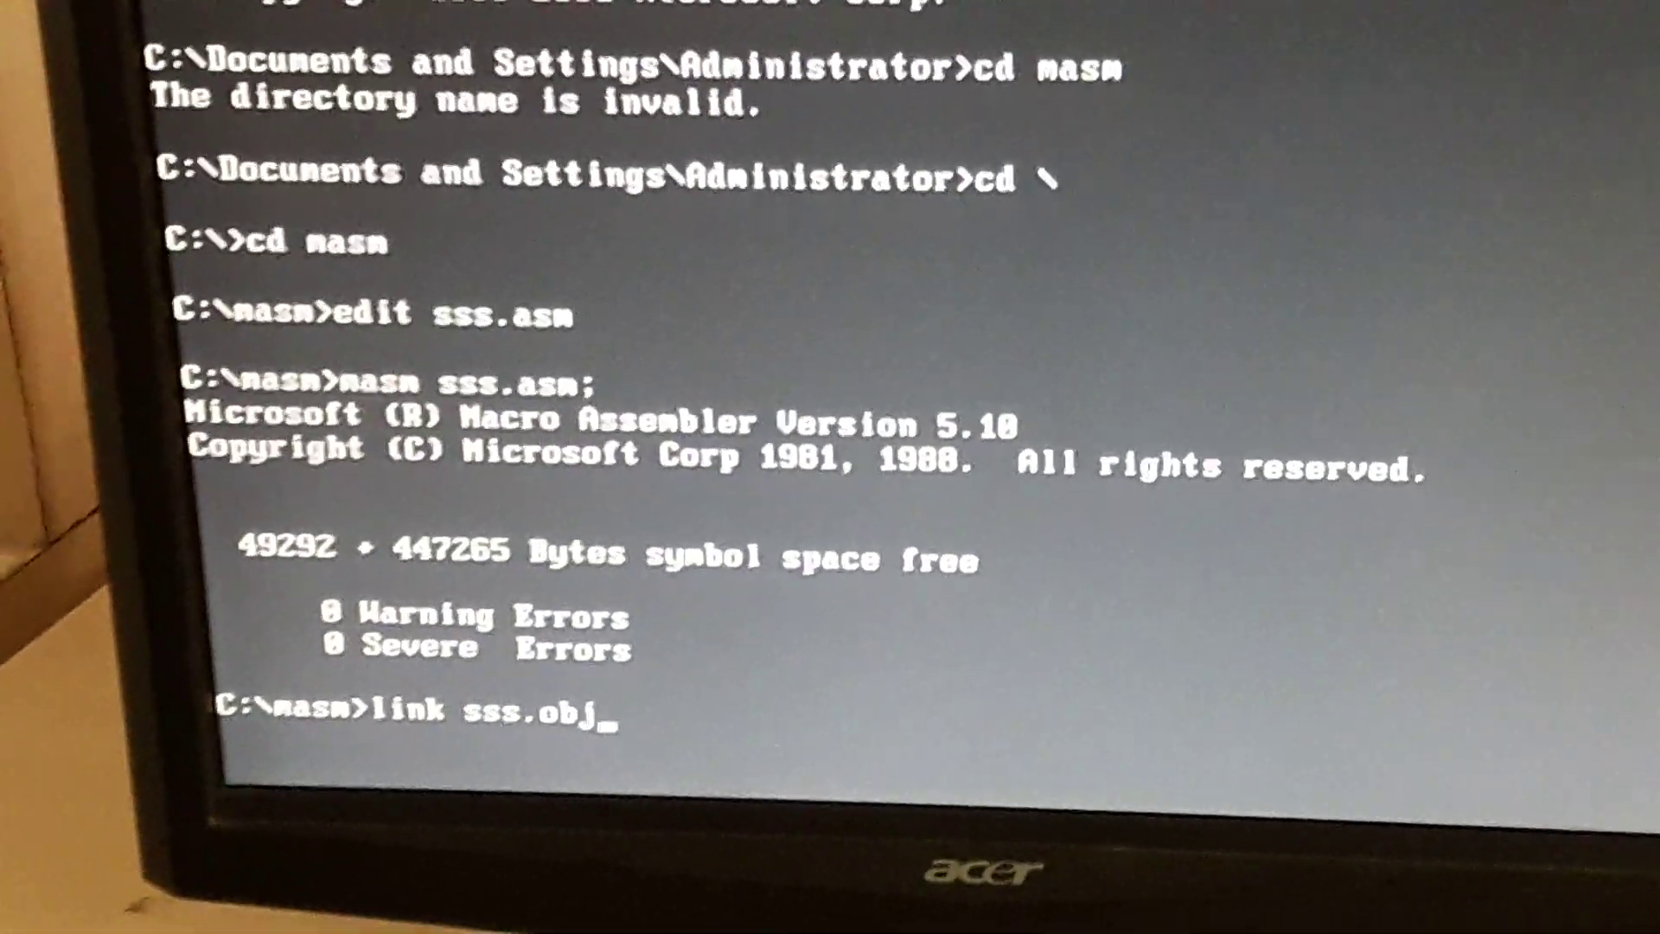
type(";")
key("Return")
type("Al")
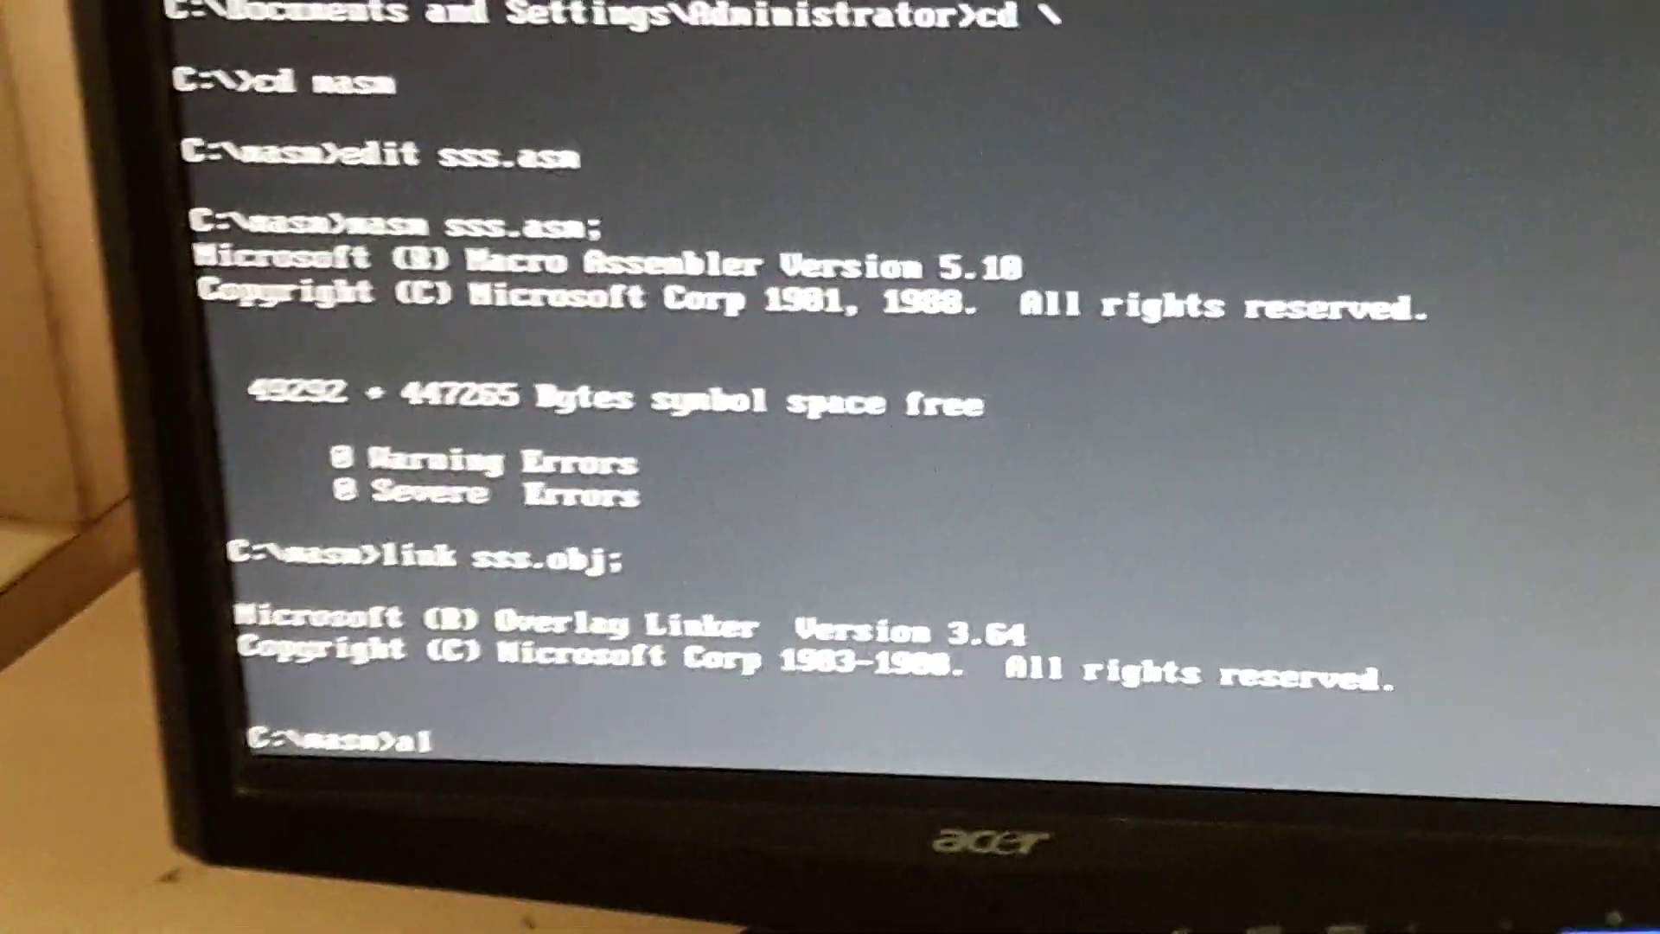
type("lowIo.exe 0xd0c0")
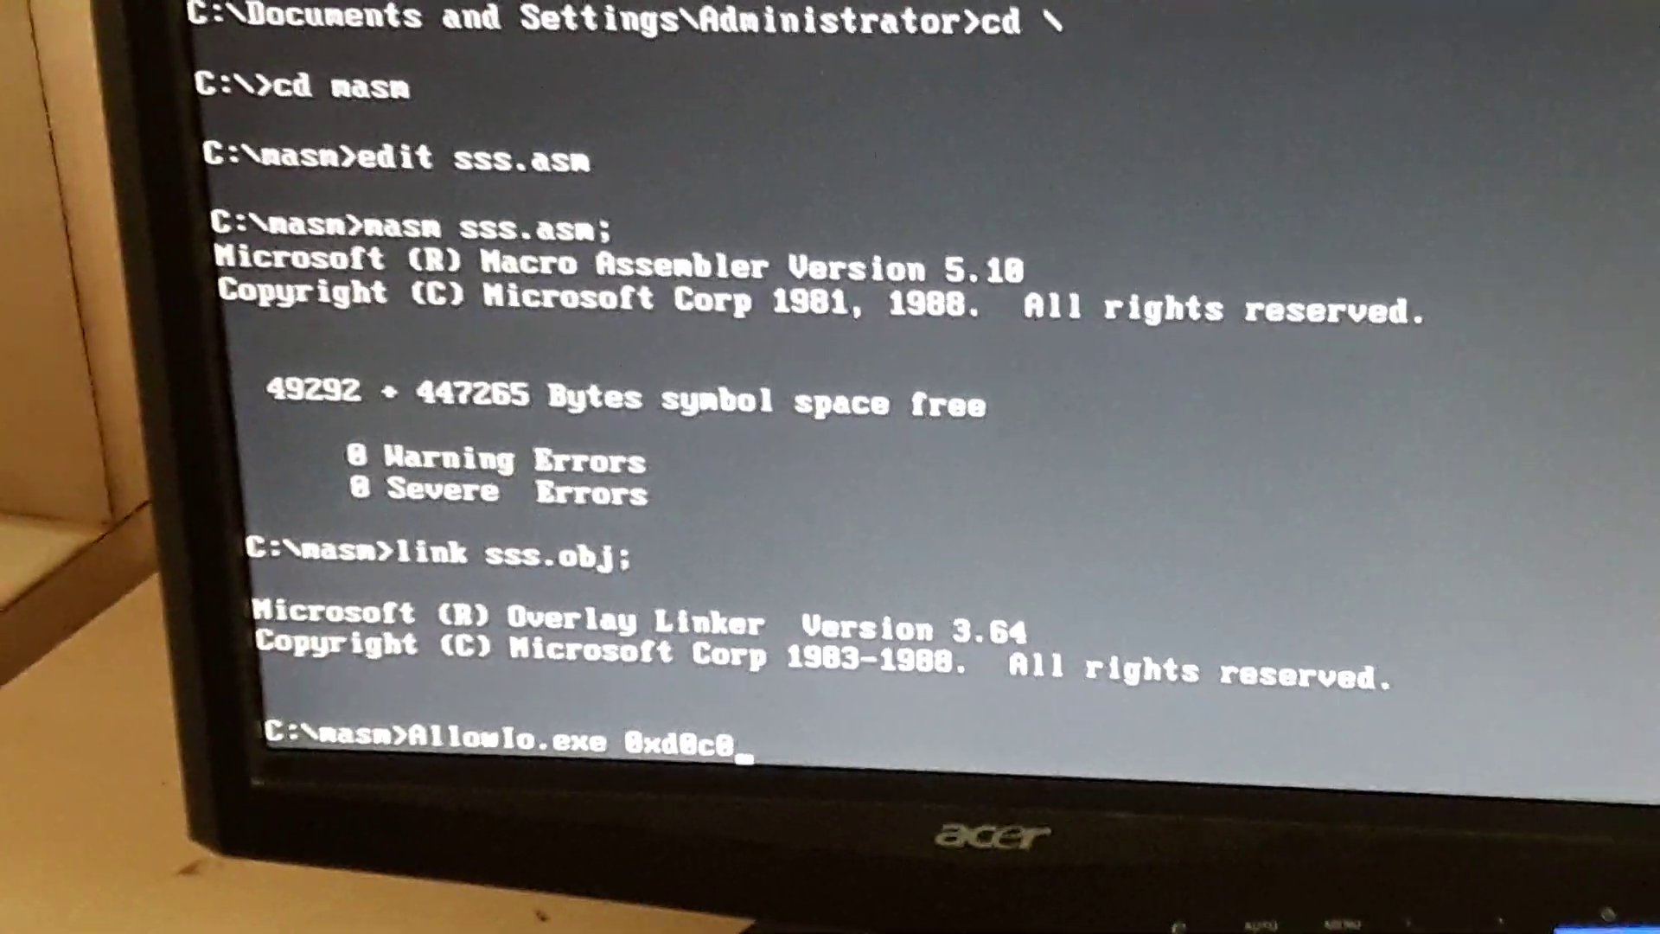
key("Return")
type("sss")
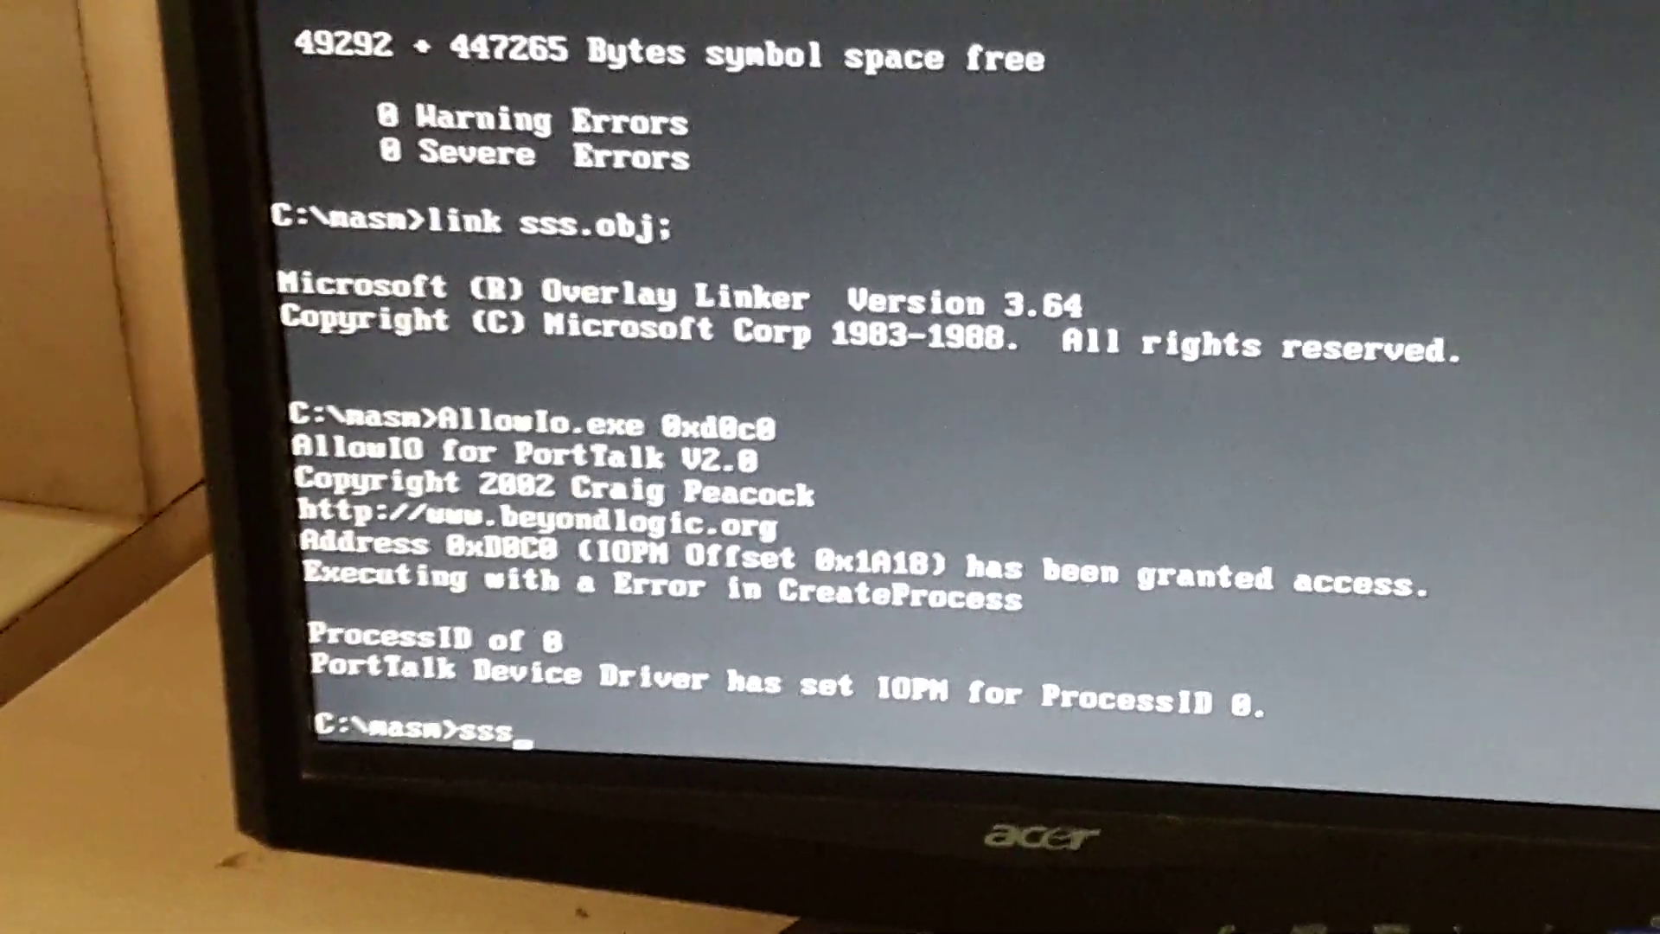